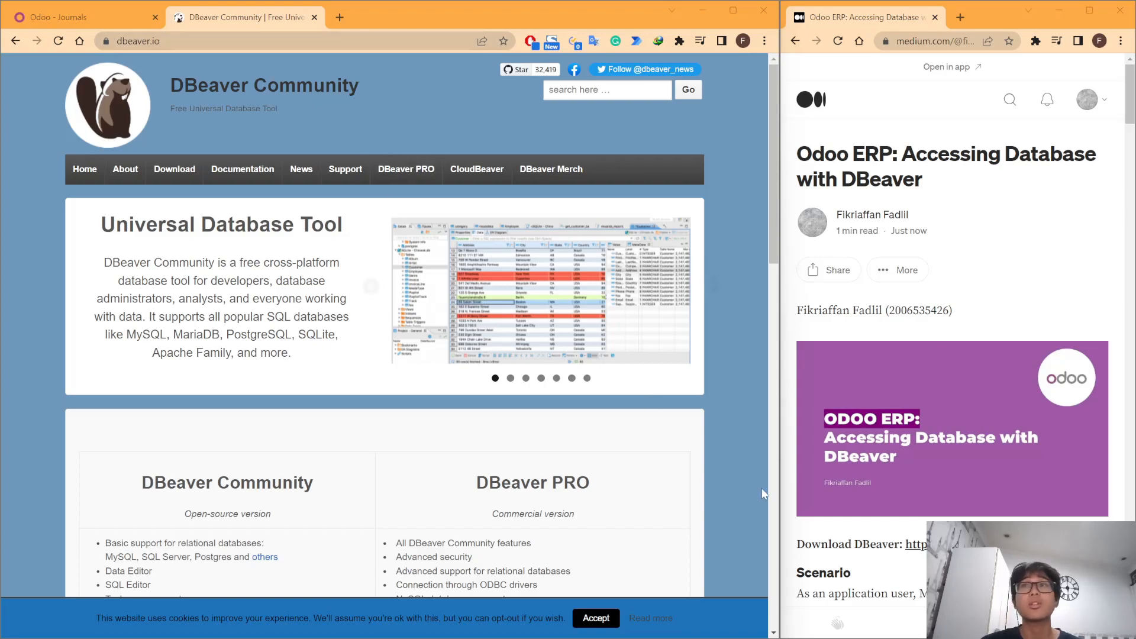
- Open the dbeaver.io Download page and look over the Community 23.1.0 and PRO 23.1 options
{"action": "left_click", "coordinate": [124, 169]}
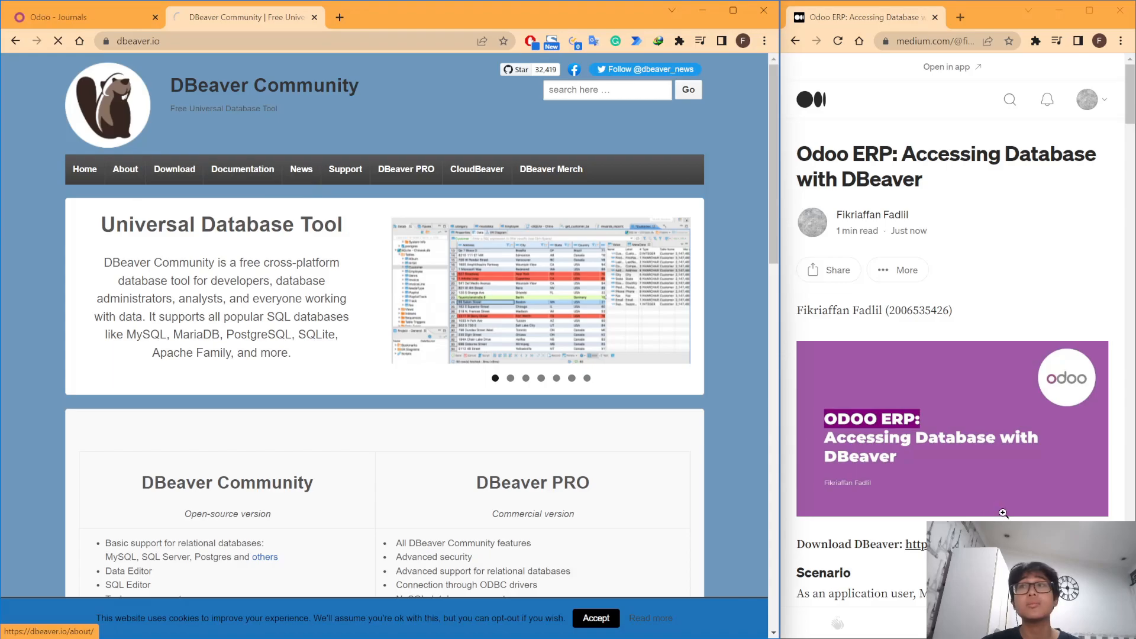
{"action": "scroll", "coordinate": [1003, 511], "scroll_direction": "down", "scroll_amount": 1}
{"action": "scroll", "coordinate": [255, 328], "scroll_direction": "down", "scroll_amount": 1}
{"action": "scroll", "coordinate": [256, 329], "scroll_direction": "down", "scroll_amount": 2}
{"action": "scroll", "coordinate": [255, 329], "scroll_direction": "down", "scroll_amount": 2}
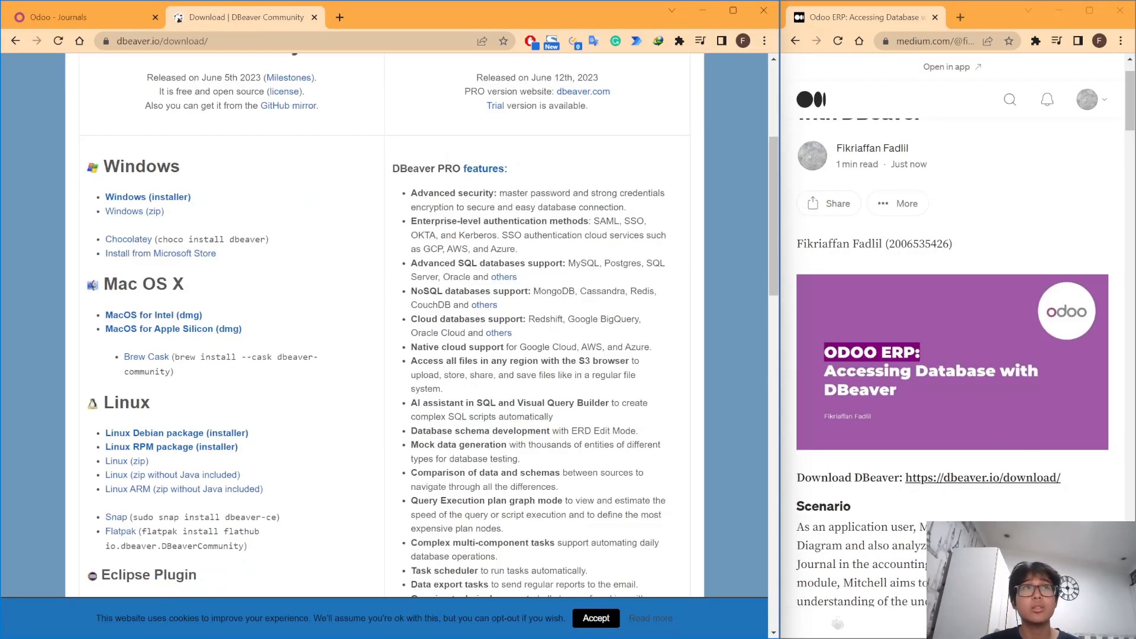
{"action": "scroll", "coordinate": [256, 328], "scroll_direction": "up", "scroll_amount": 1}
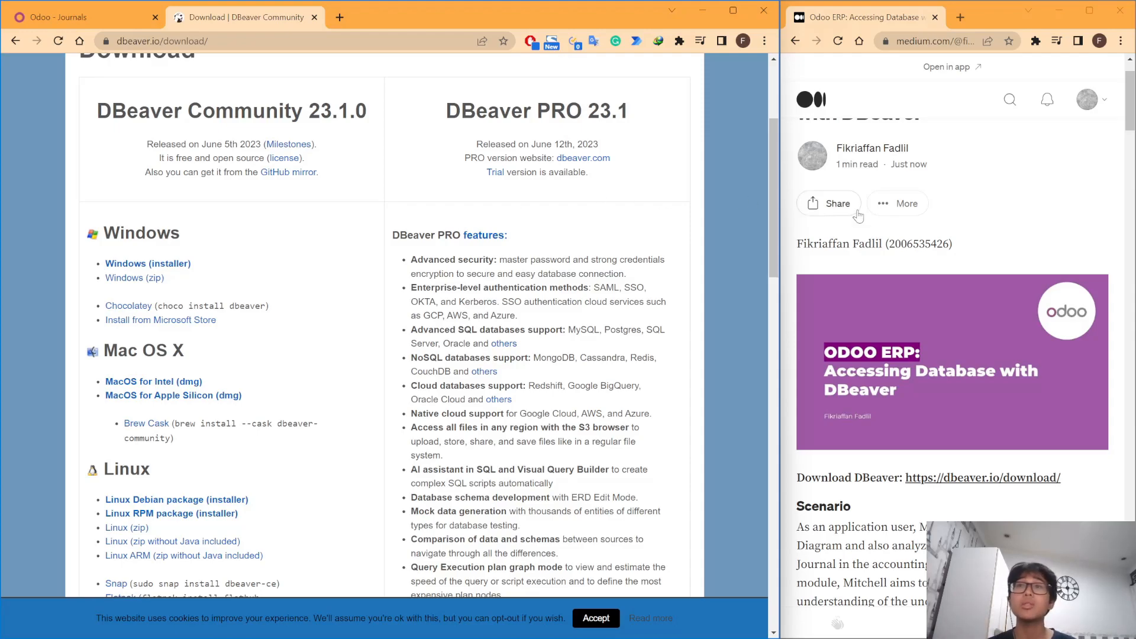
{"action": "scroll", "coordinate": [427, 183], "scroll_direction": "up", "scroll_amount": 3}
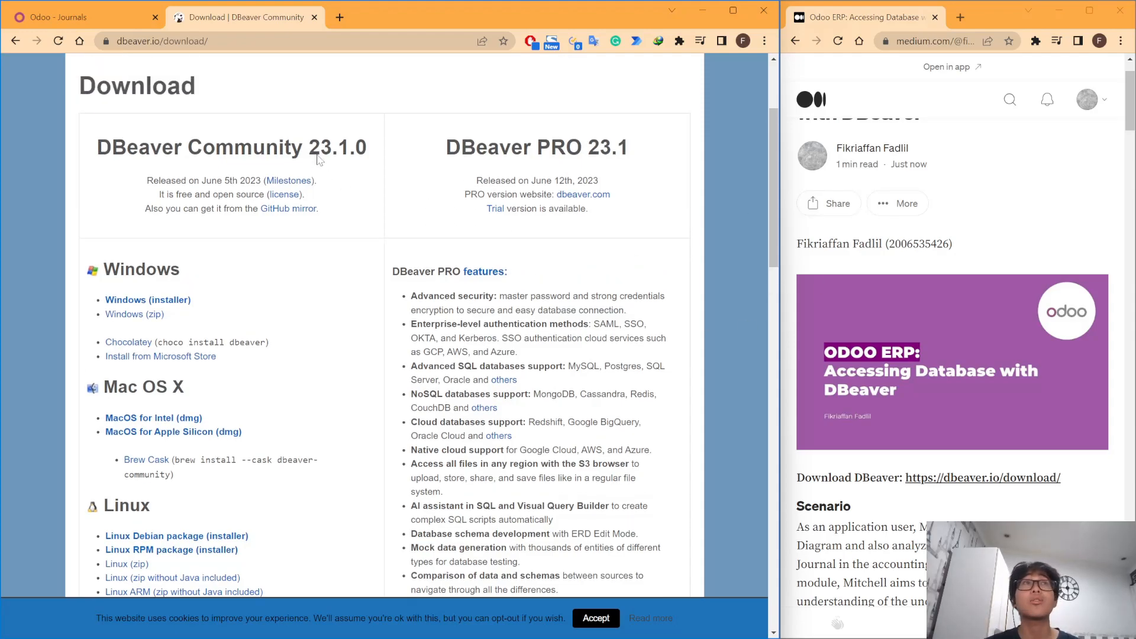
{"action": "scroll", "coordinate": [1026, 314], "scroll_direction": "down", "scroll_amount": 2}
{"action": "scroll", "coordinate": [999, 305], "scroll_direction": "down", "scroll_amount": 1}
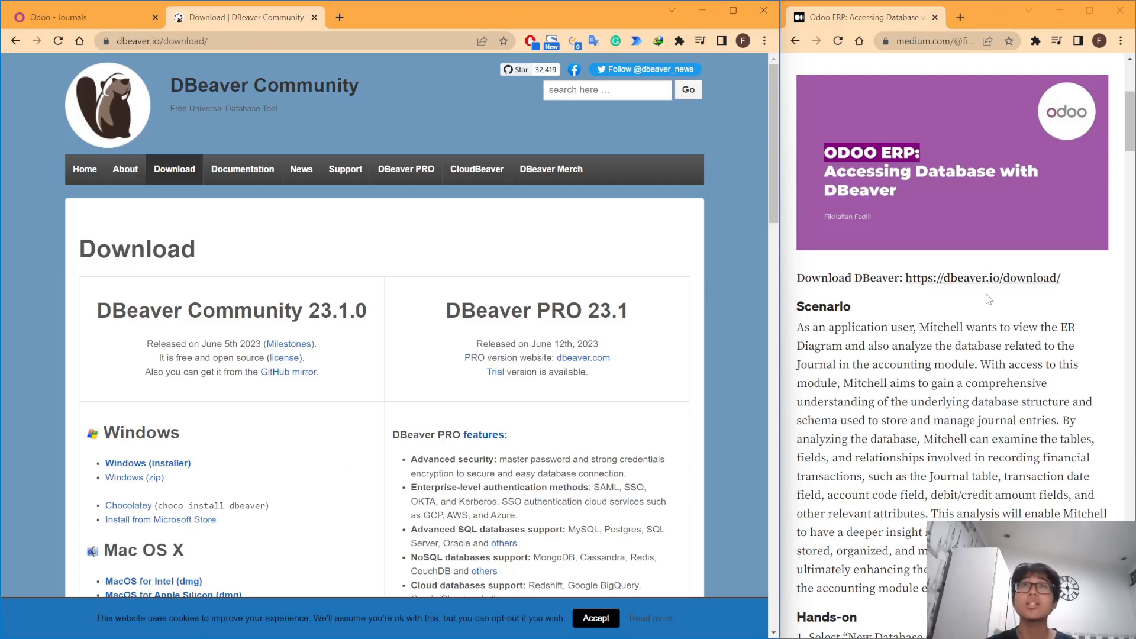
{"action": "left_click", "coordinate": [54, 17]}
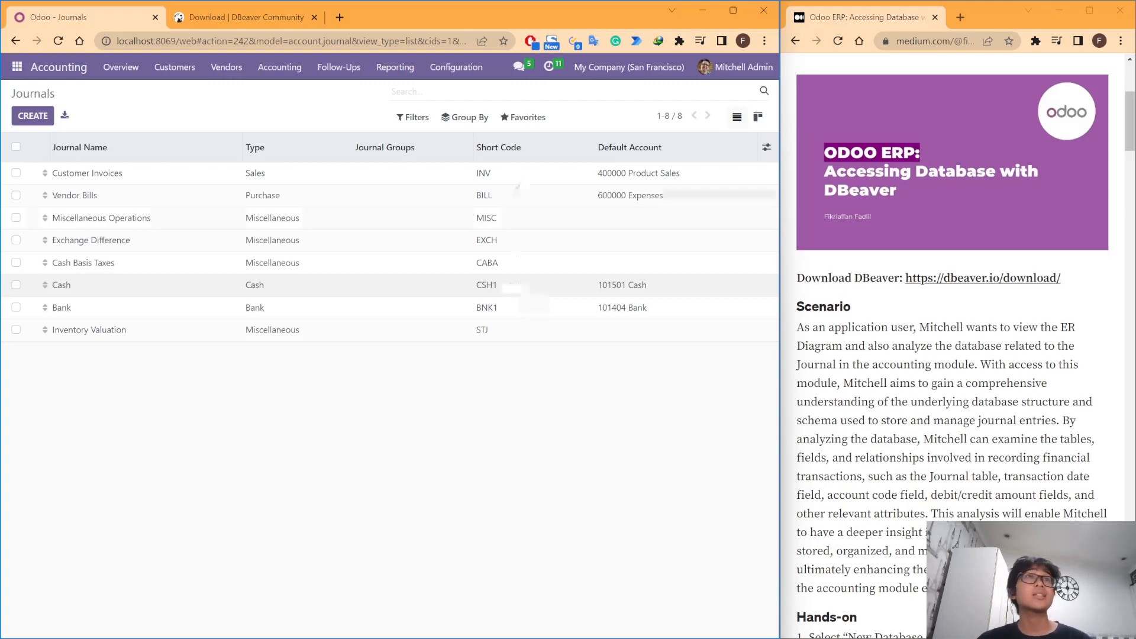
{"action": "left_click", "coordinate": [251, 16]}
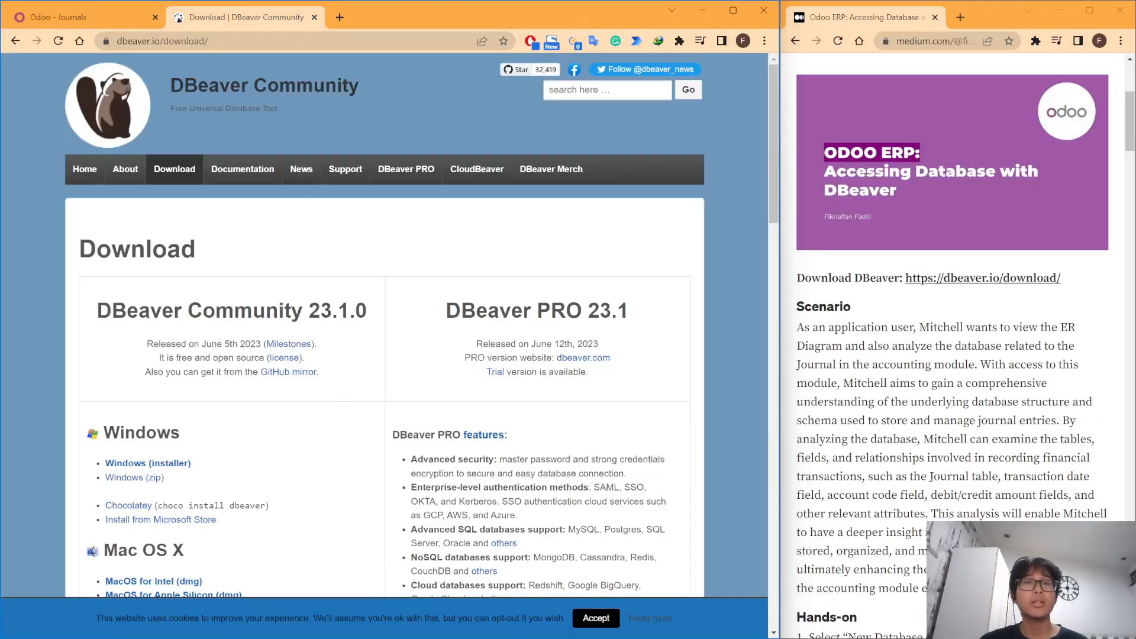
{"action": "scroll", "coordinate": [207, 408], "scroll_direction": "down", "scroll_amount": 1}
{"action": "scroll", "coordinate": [225, 424], "scroll_direction": "up", "scroll_amount": 1}
- Bring DBeaver forward, move its window toward the centre, and start a new database connection
{"action": "key", "text": "alt+Tab"}
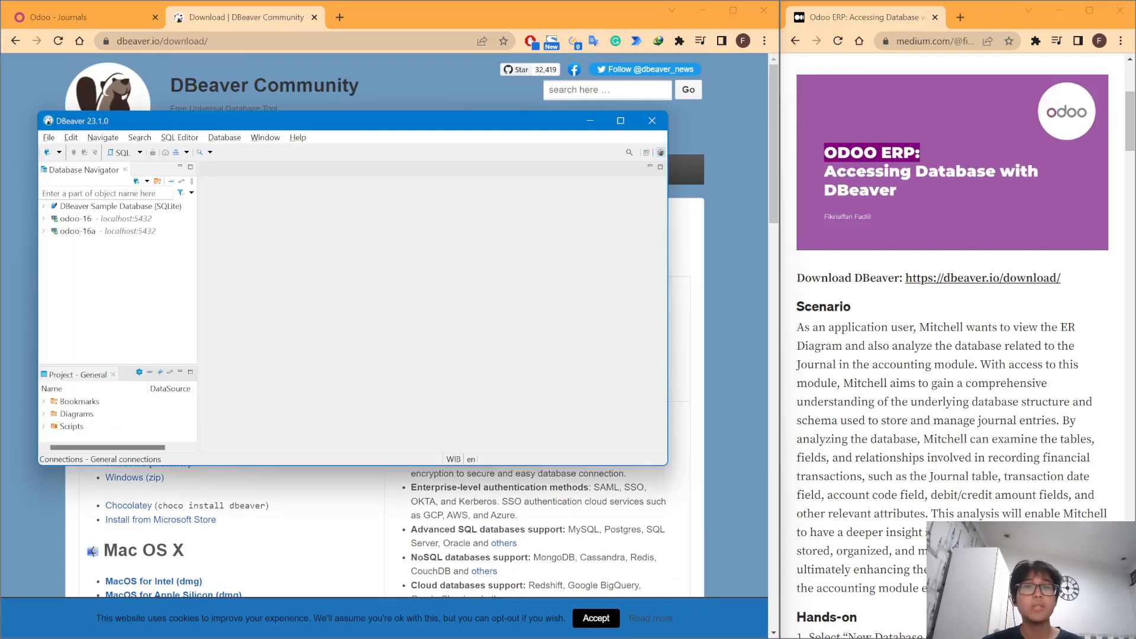
{"action": "left_click_drag", "start_coordinate": [138, 122], "coordinate": [234, 135]}
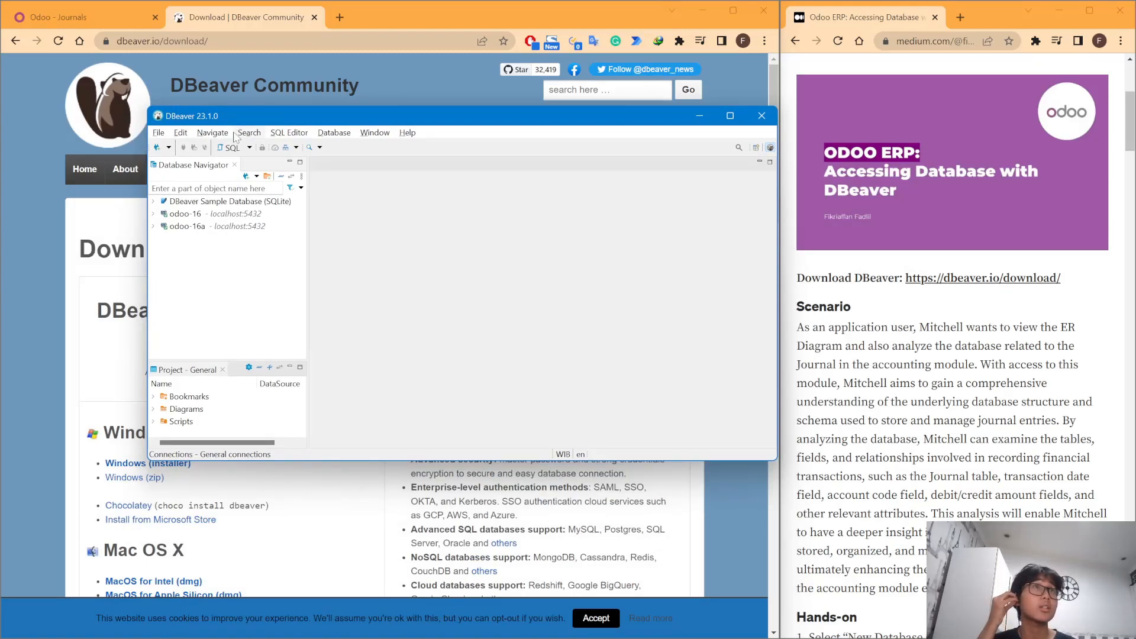
{"action": "left_click", "coordinate": [325, 133]}
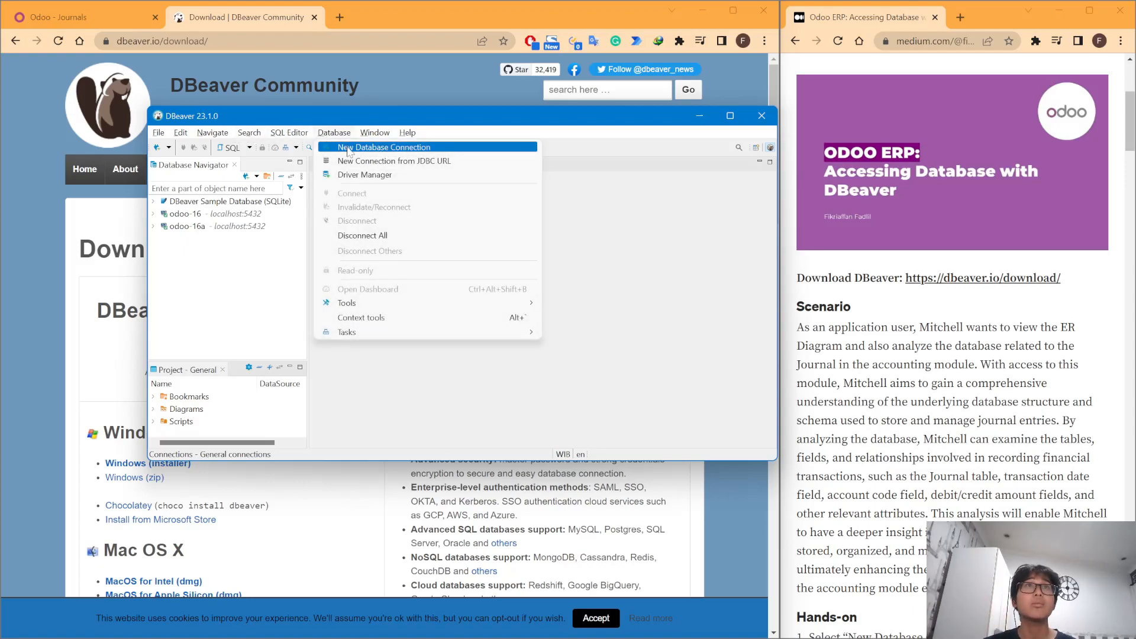
{"action": "left_click", "coordinate": [343, 148]}
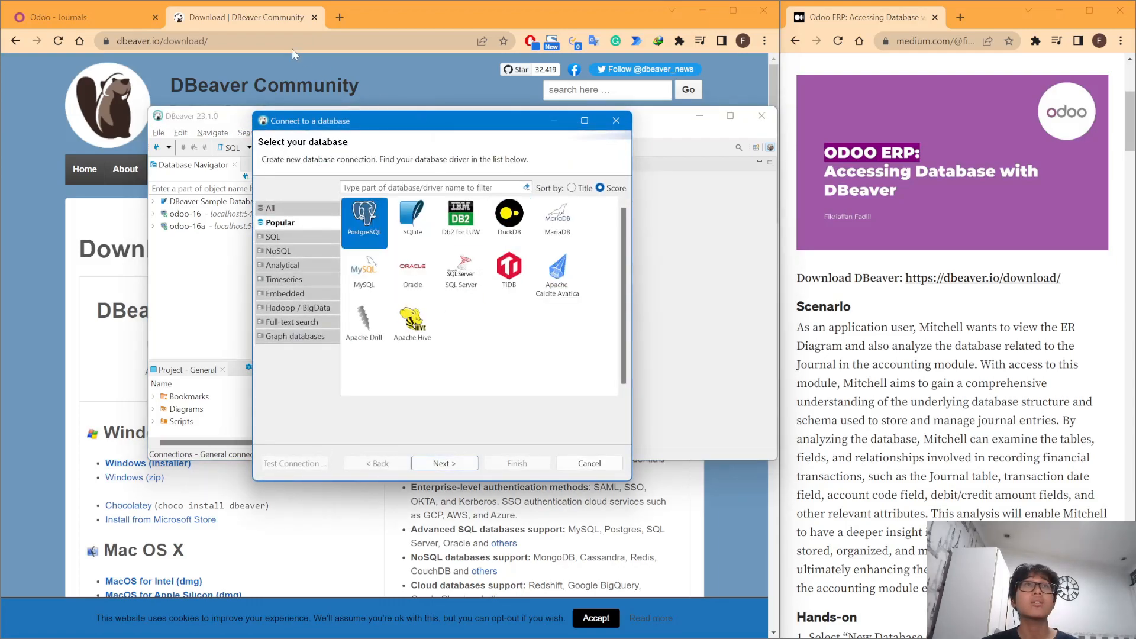
- Choose PostgreSQL as the driver and inspect the username, password and database fields
{"action": "double_click", "coordinate": [356, 234]}
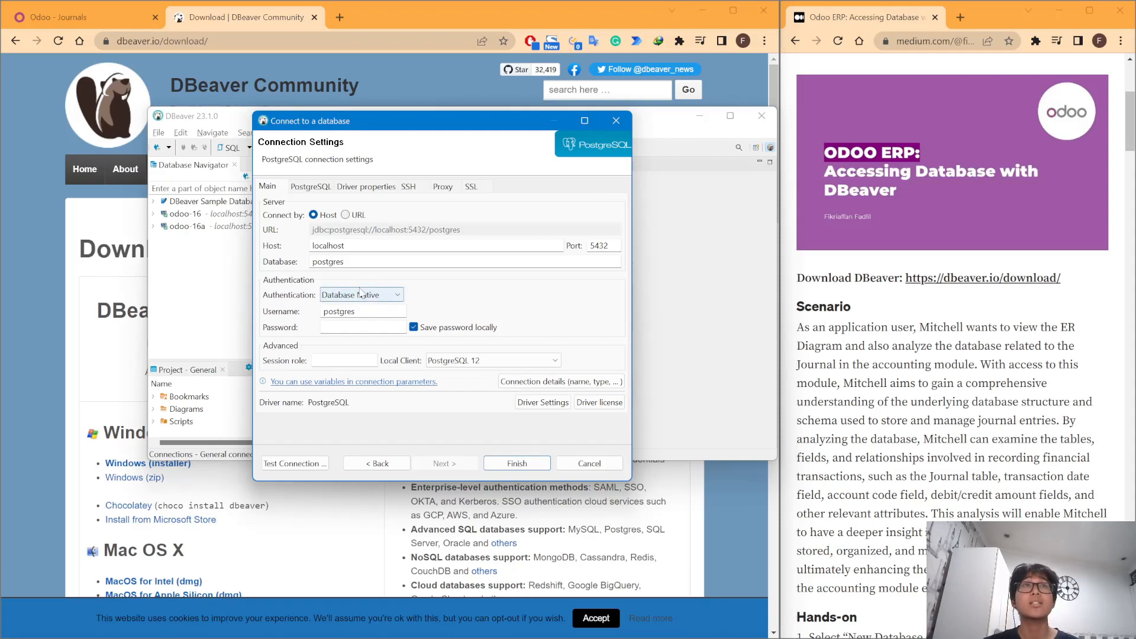
{"action": "double_click", "coordinate": [343, 312]}
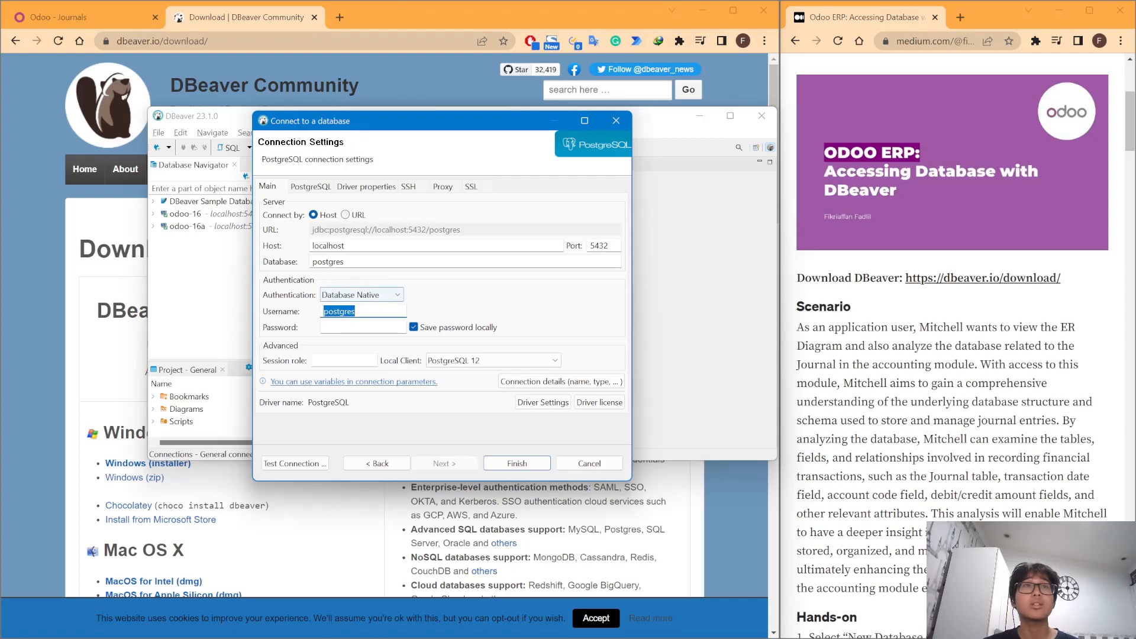
{"action": "key", "text": "Tab"}
{"action": "double_click", "coordinate": [329, 261]}
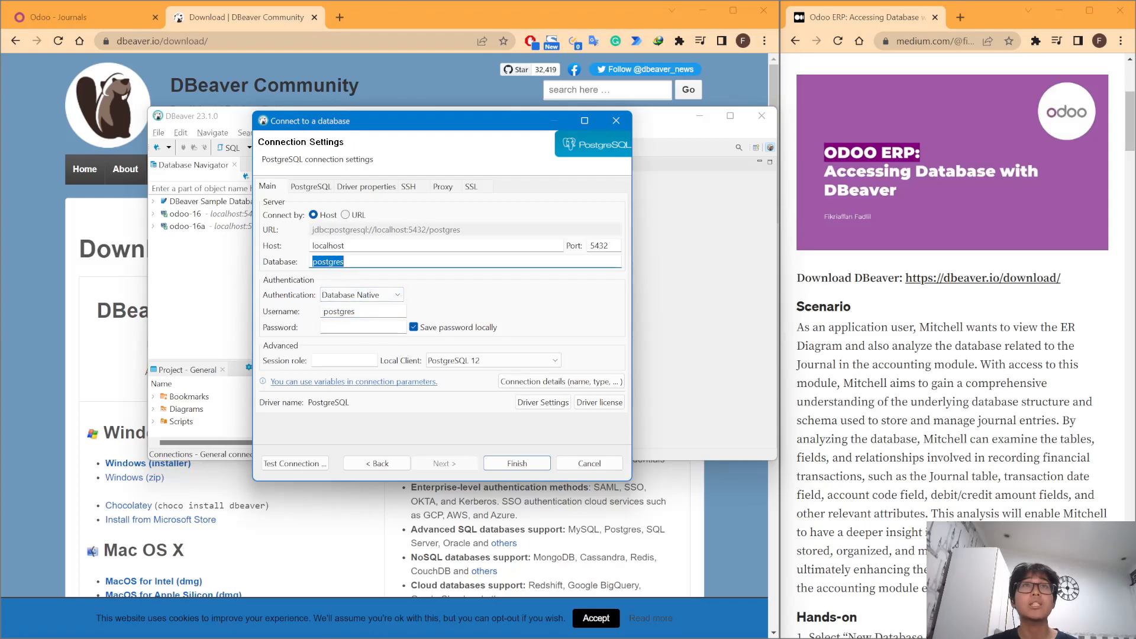
- Log out of Odoo from the user menu in the Journals browser tab
{"action": "left_click", "coordinate": [58, 14]}
{"action": "left_click", "coordinate": [58, 14]}
{"action": "left_click", "coordinate": [716, 68]}
{"action": "left_click", "coordinate": [703, 187]}
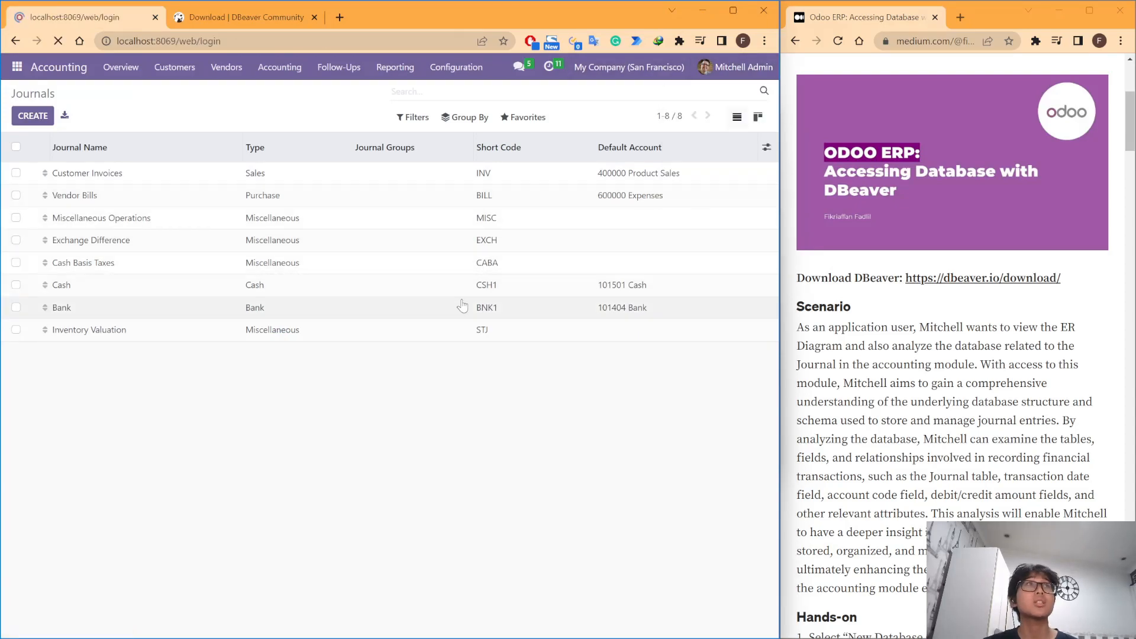
- Select the odoo-16a database name on the Odoo login page to copy it
{"action": "left_click_drag", "start_coordinate": [179, 41], "coordinate": [122, 45]}
{"action": "left_click", "coordinate": [610, 296]}
{"action": "left_click_drag", "start_coordinate": [358, 191], "coordinate": [290, 195]}
{"action": "left_click", "coordinate": [360, 191]}
{"action": "left_click_drag", "start_coordinate": [358, 191], "coordinate": [304, 191]}
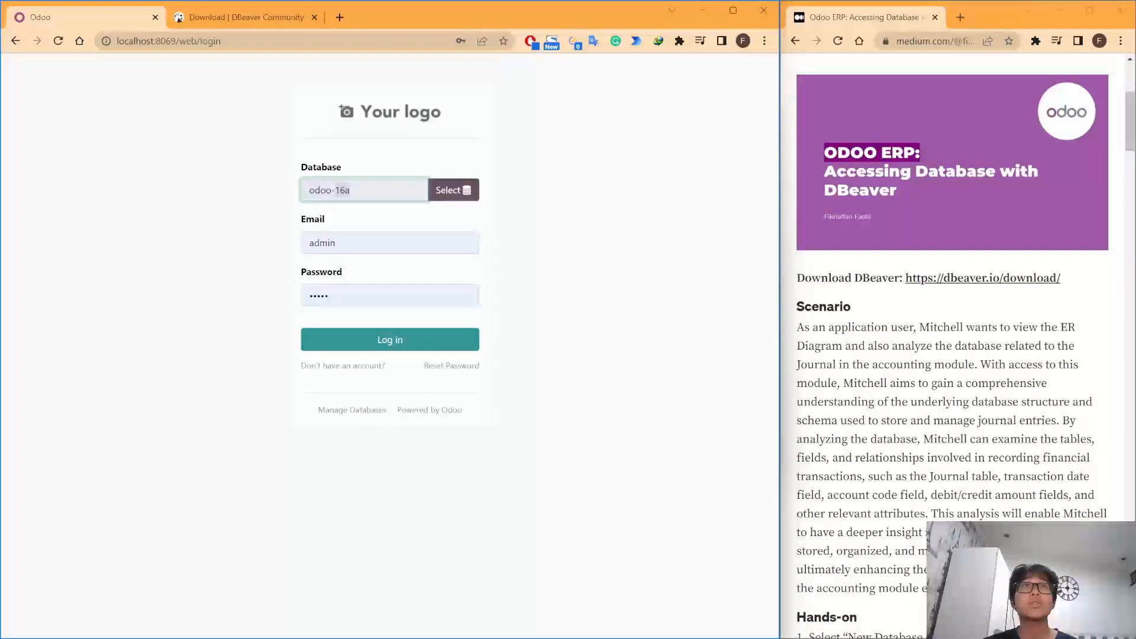
- Set the connection's Database field to odoo-16a
{"action": "key", "text": "alt+Tab"}
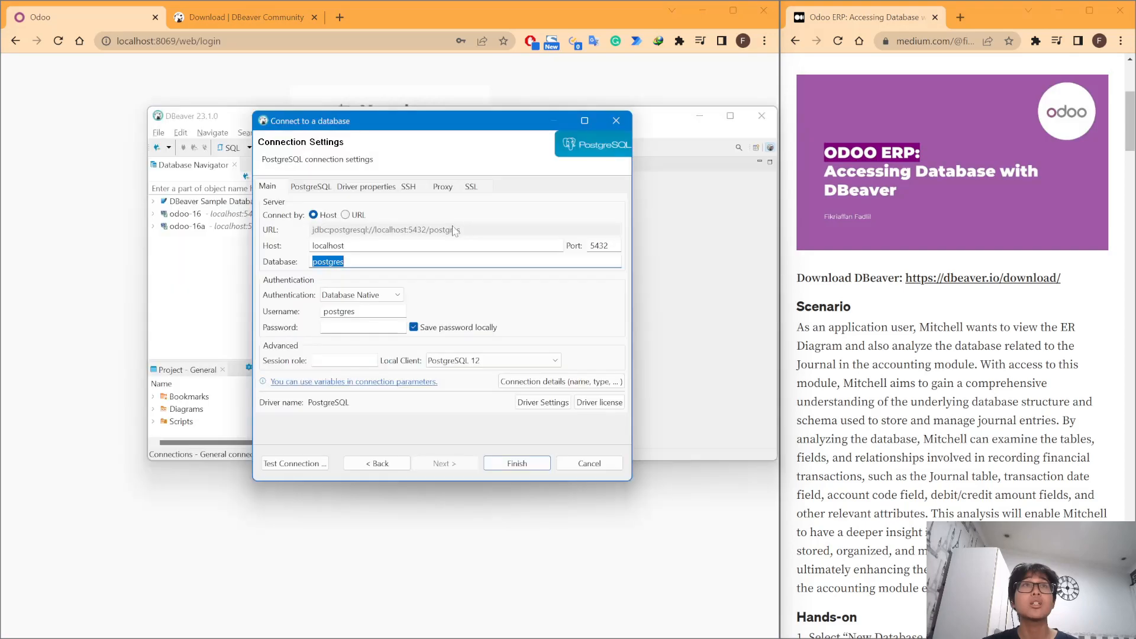
{"action": "type", "text": "local"}
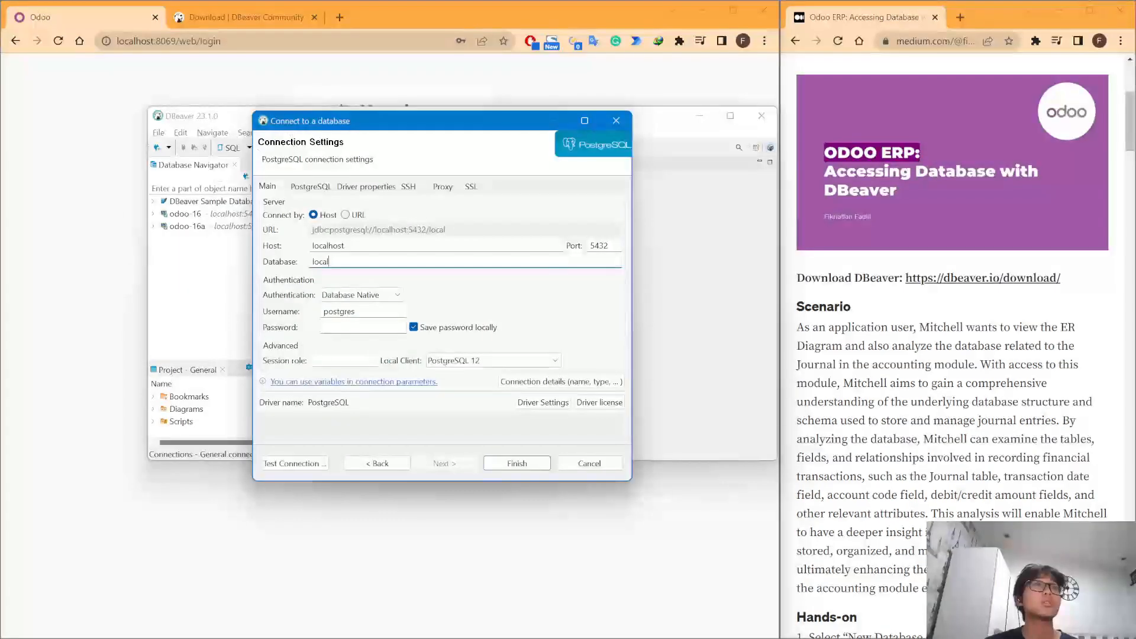
{"action": "key", "text": "alt+Tab"}
{"action": "key", "text": "alt+Tab"}
{"action": "type", "text": "odo"}
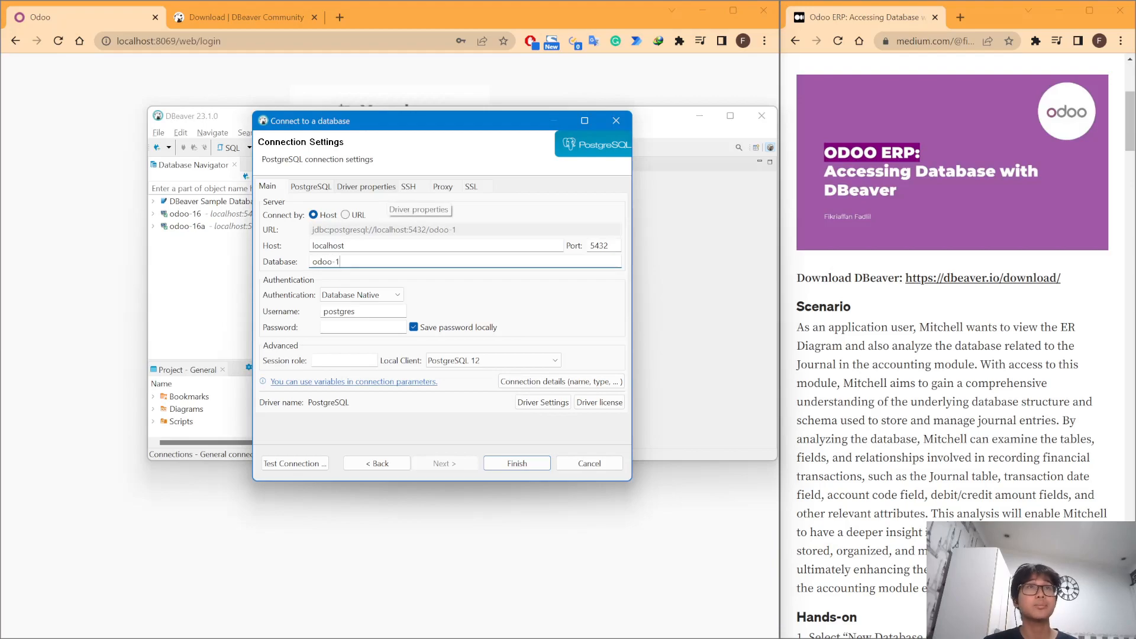
{"action": "type", "text": "o-16a"}
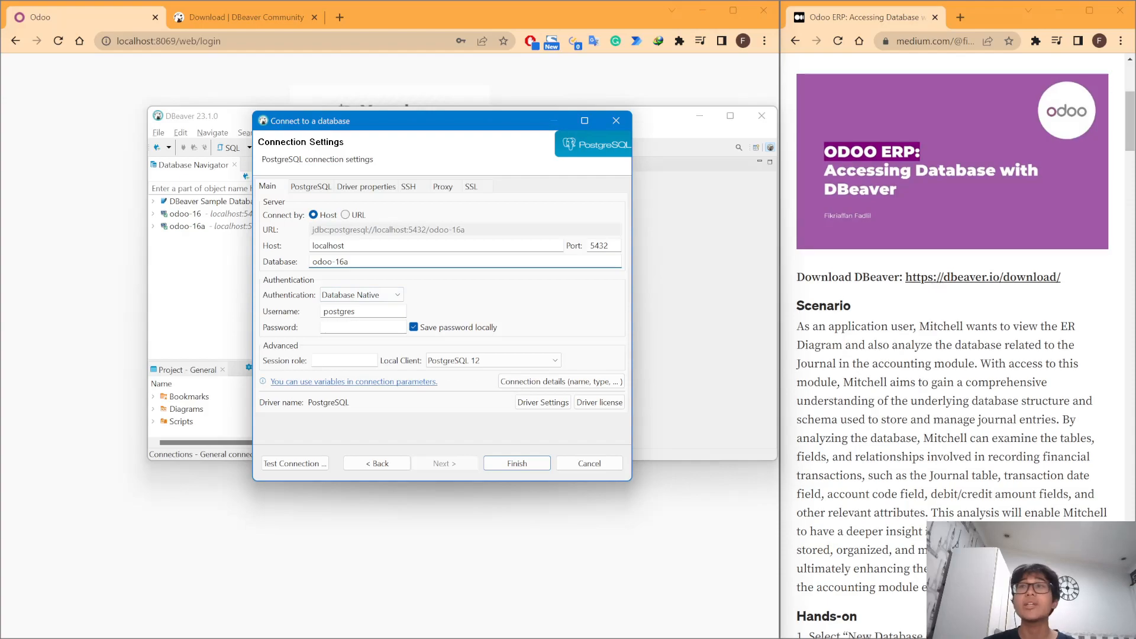
{"action": "scroll", "coordinate": [939, 288], "scroll_direction": "down", "scroll_amount": 15}
{"action": "scroll", "coordinate": [939, 289], "scroll_direction": "up", "scroll_amount": 3}
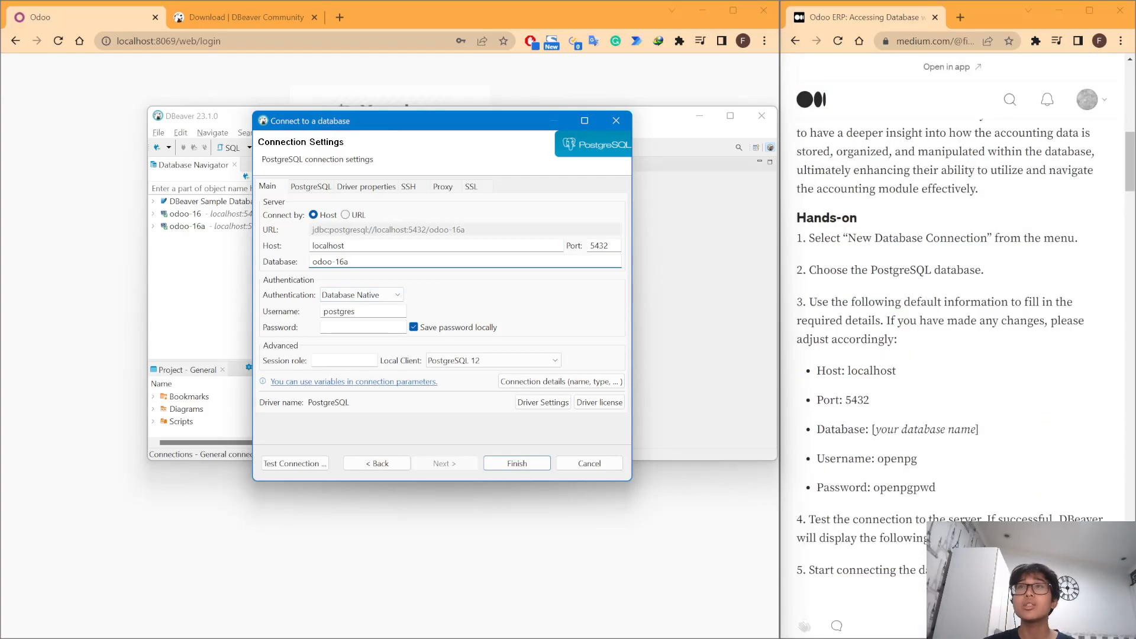
- Replace the username with openpg and begin entering the article's password
{"action": "left_click", "coordinate": [930, 480]}
{"action": "double_click", "coordinate": [905, 487]}
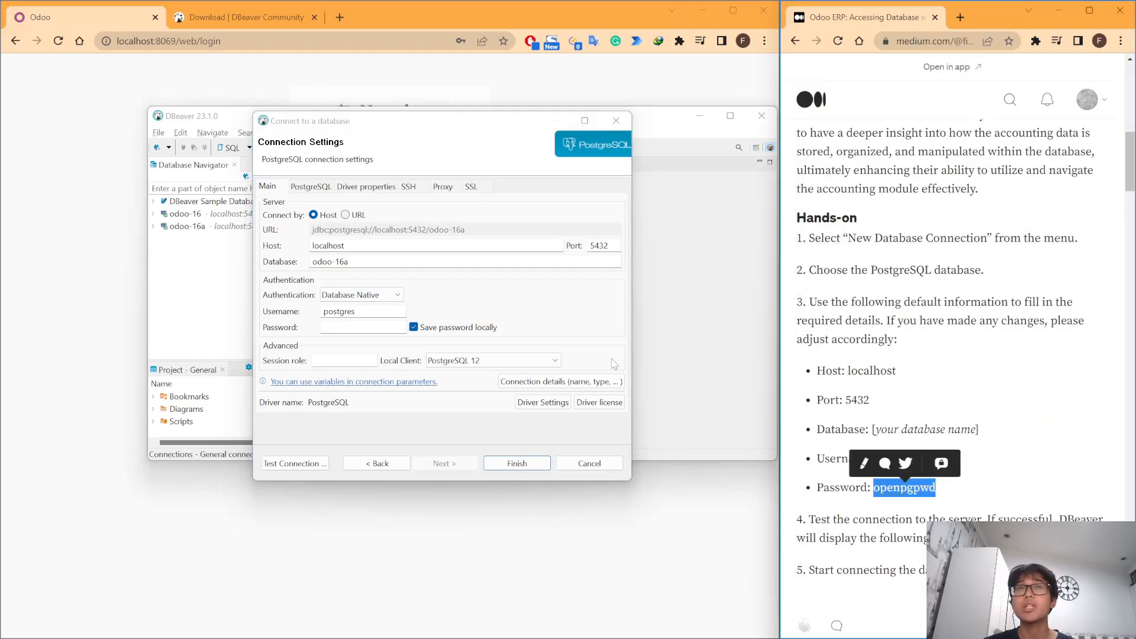
{"action": "double_click", "coordinate": [340, 311]}
{"action": "type", "text": "open"}
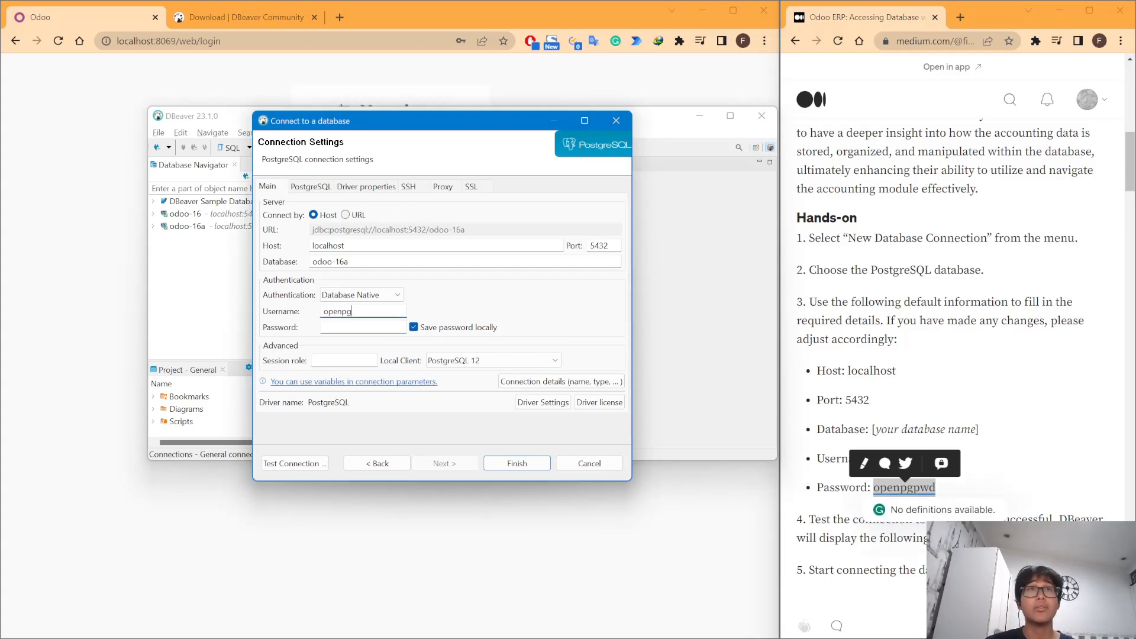
{"action": "type", "text": "pg"}
{"action": "left_click", "coordinate": [911, 441]}
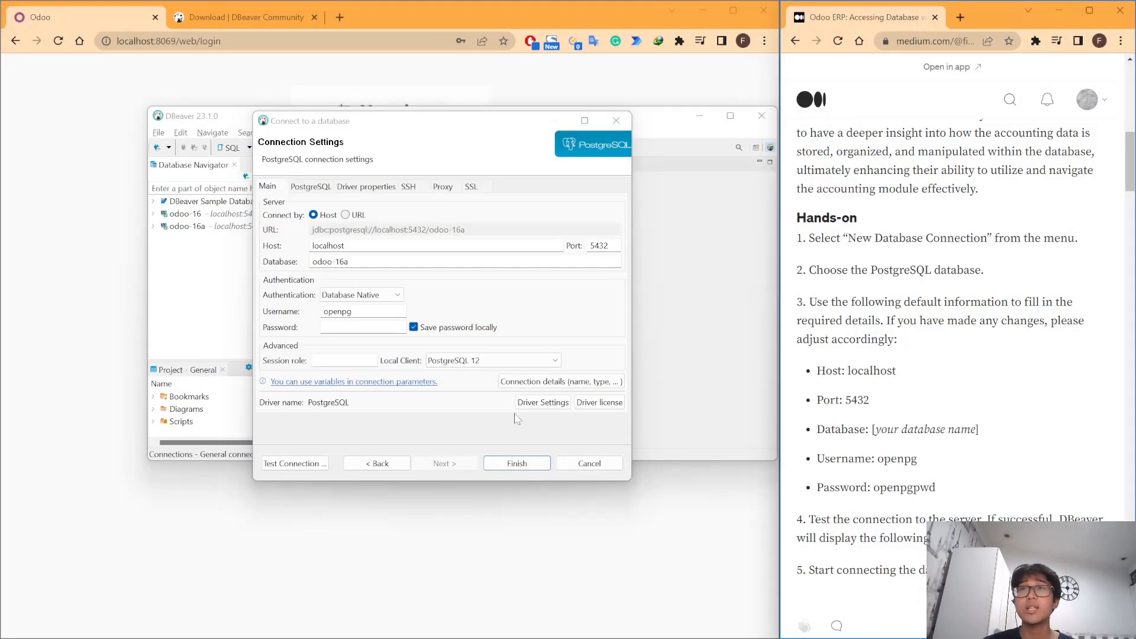
{"action": "left_click", "coordinate": [362, 327]}
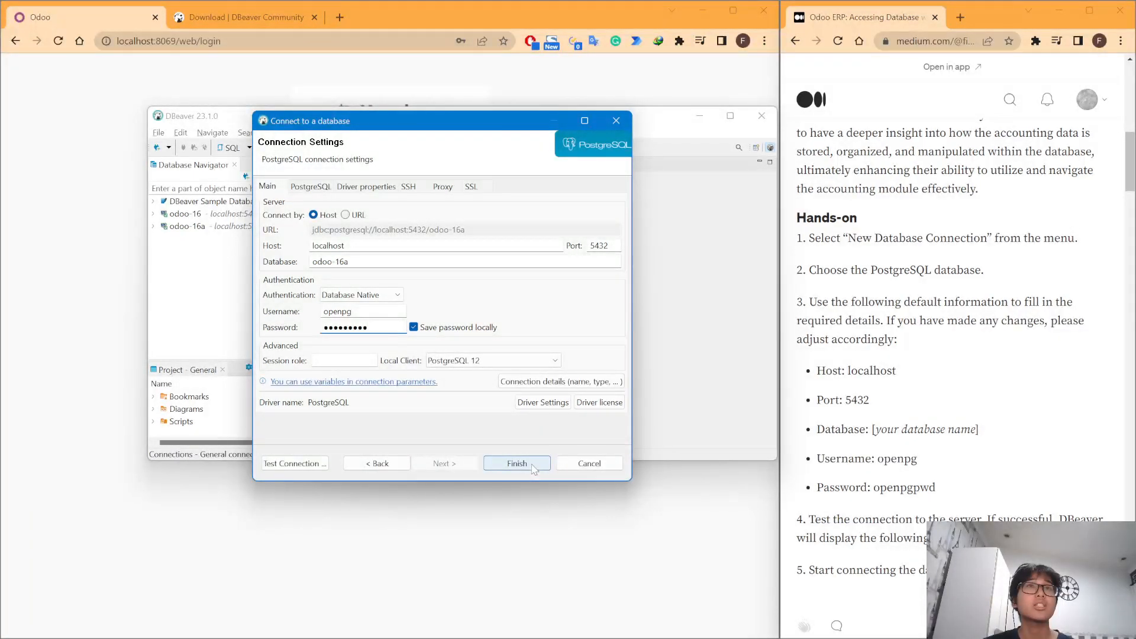
- Finish the odoo-16a connection, connect to it, and expand down to its odoo-16a database
{"action": "left_click", "coordinate": [588, 463]}
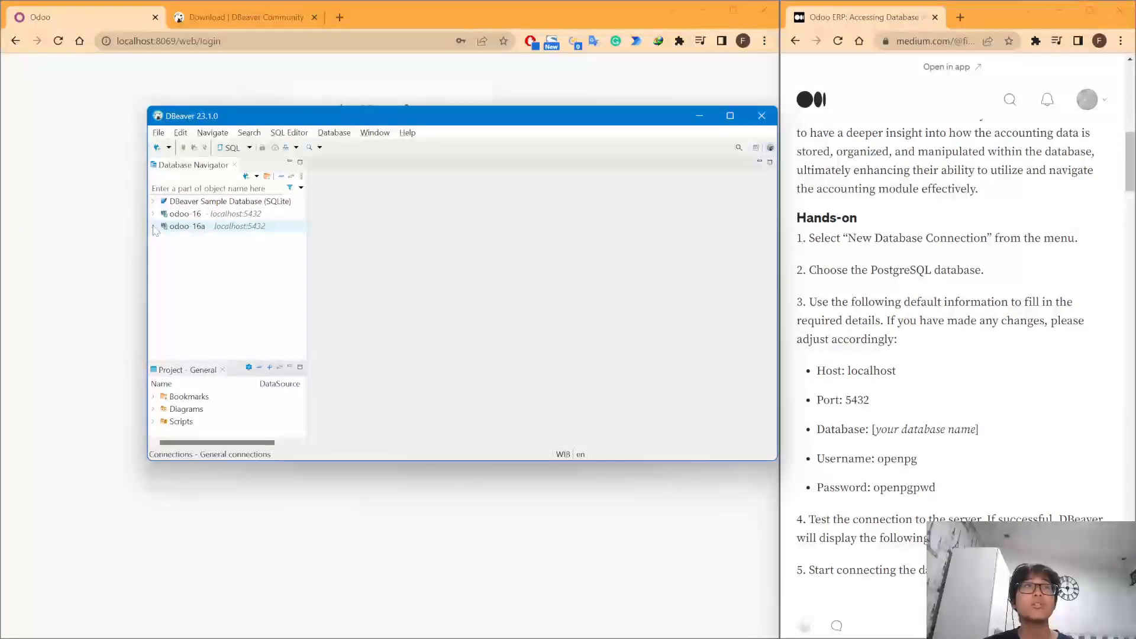
{"action": "left_click", "coordinate": [197, 230]}
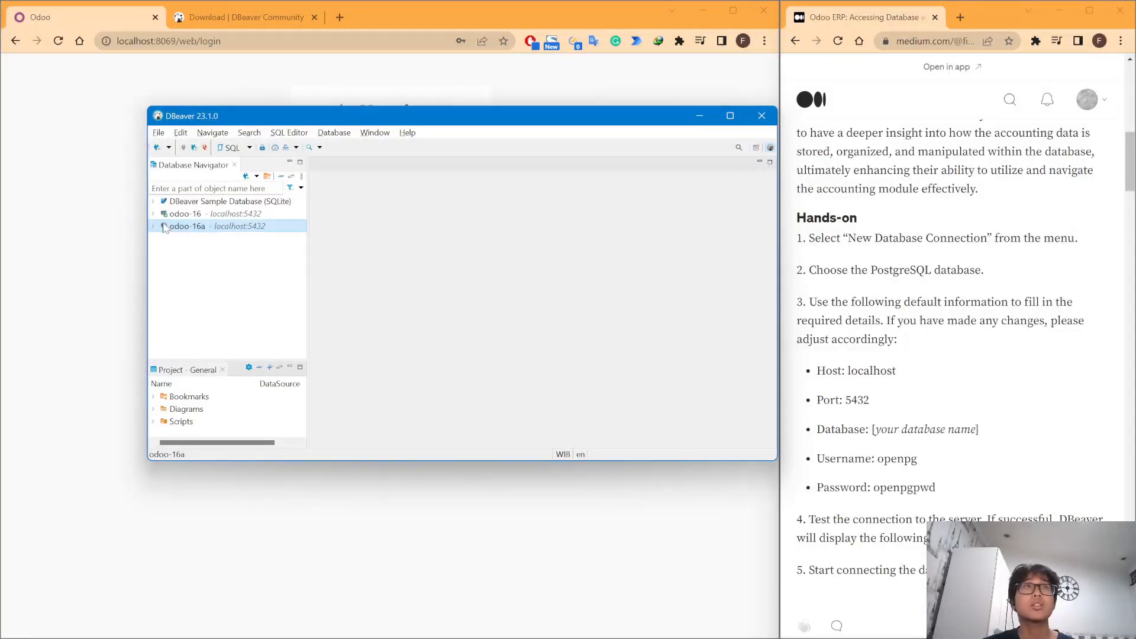
{"action": "double_click", "coordinate": [196, 228]}
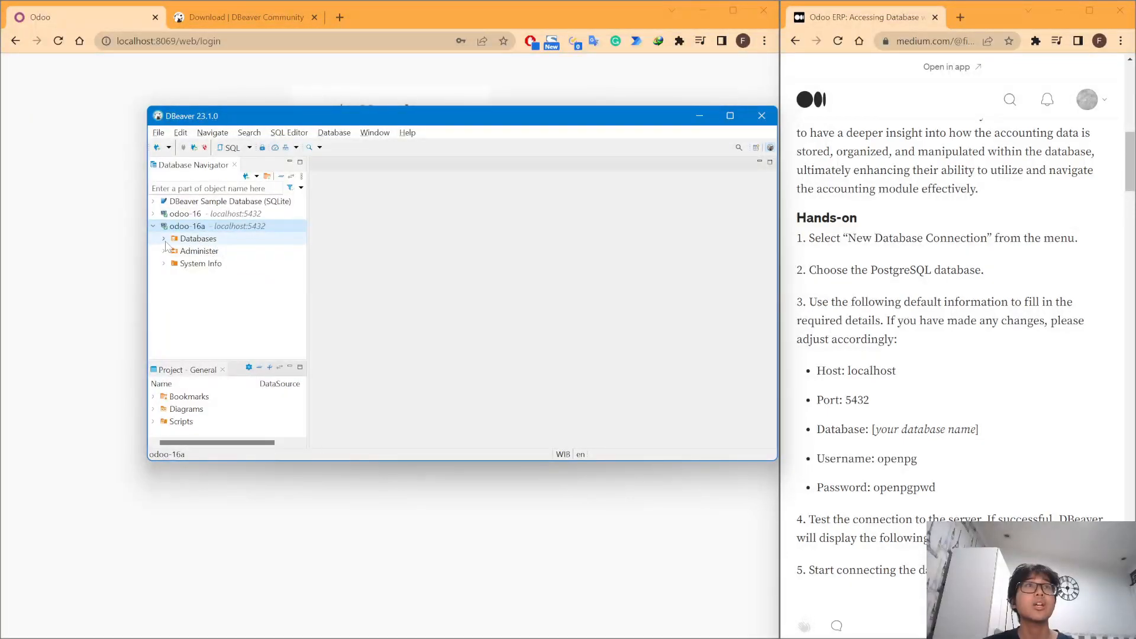
{"action": "left_click", "coordinate": [164, 239]}
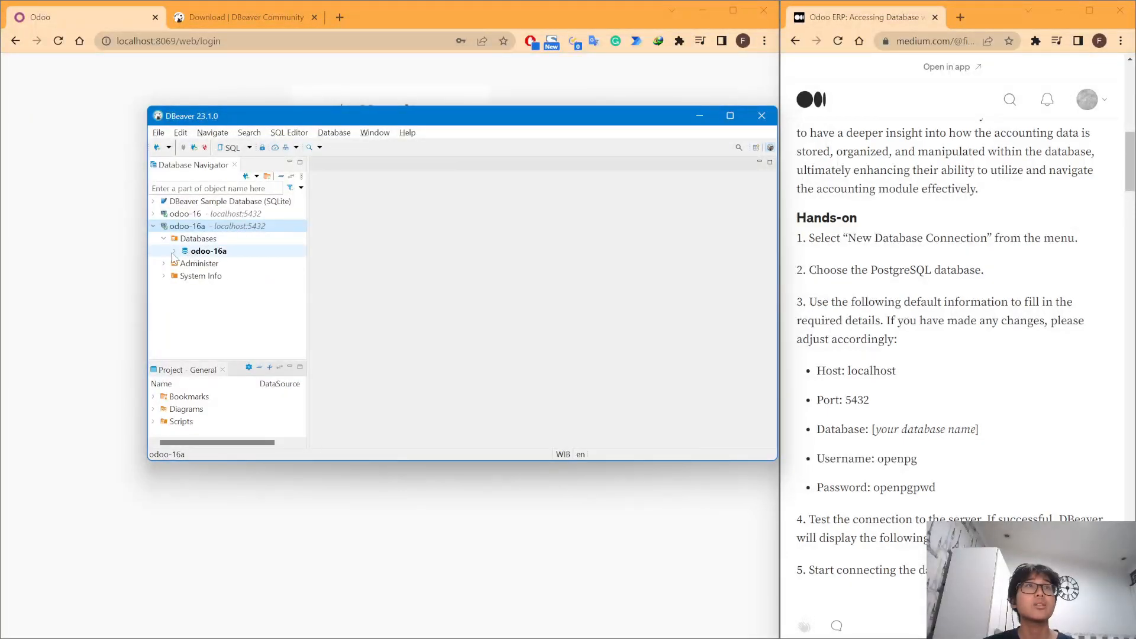
{"action": "left_click", "coordinate": [174, 253]}
{"action": "left_click", "coordinate": [175, 251]}
- Open the odoo-16a database properties and log back in to Odoo in the browser
{"action": "double_click", "coordinate": [212, 264]}
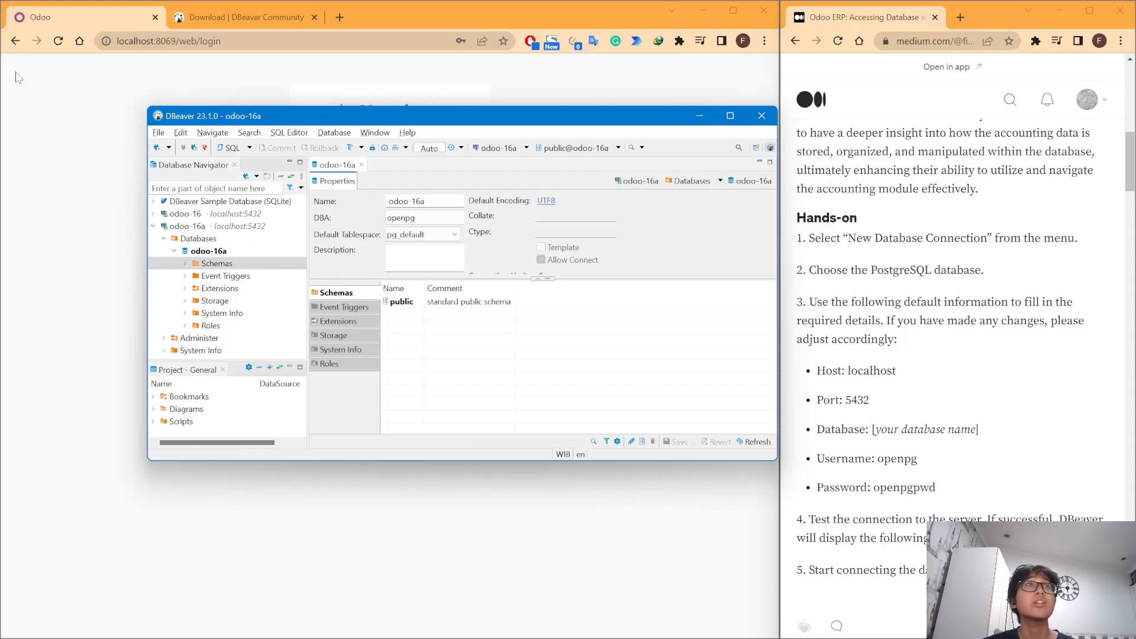
{"action": "left_click", "coordinate": [47, 136]}
{"action": "left_click", "coordinate": [453, 336]}
{"action": "key", "text": "alt+Tab"}
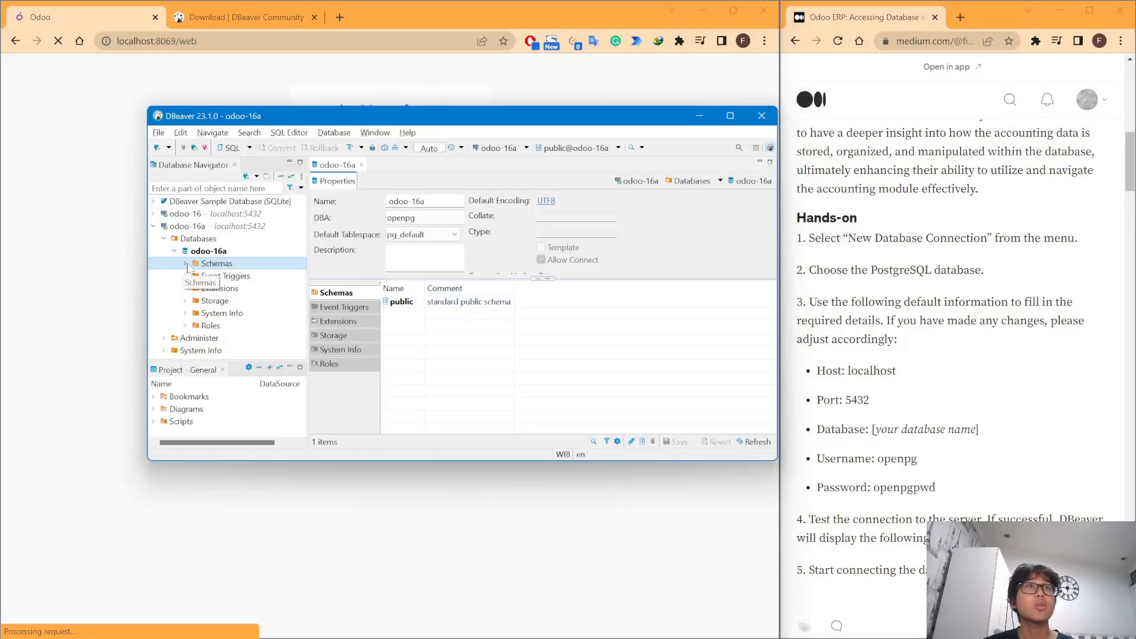
- Expand Schemas > public > Tables and scroll through the account tables
{"action": "left_click", "coordinate": [185, 263]}
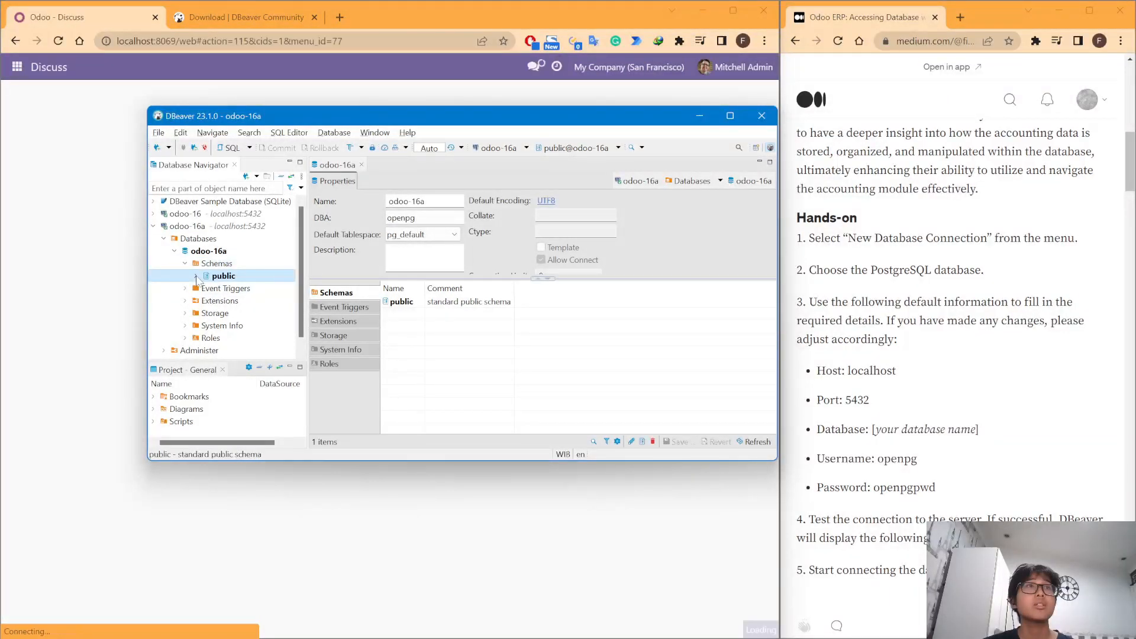
{"action": "left_click", "coordinate": [195, 276]}
{"action": "left_click", "coordinate": [205, 253]}
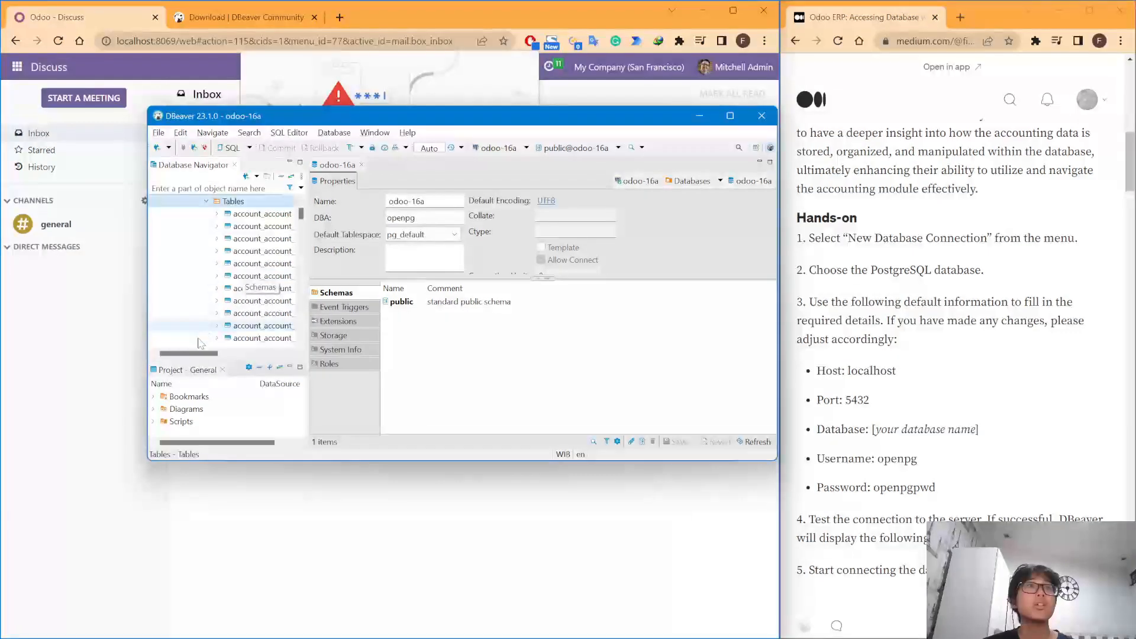
{"action": "left_click_drag", "start_coordinate": [202, 354], "coordinate": [225, 355]}
{"action": "scroll", "coordinate": [201, 275], "scroll_direction": "down", "scroll_amount": 20}
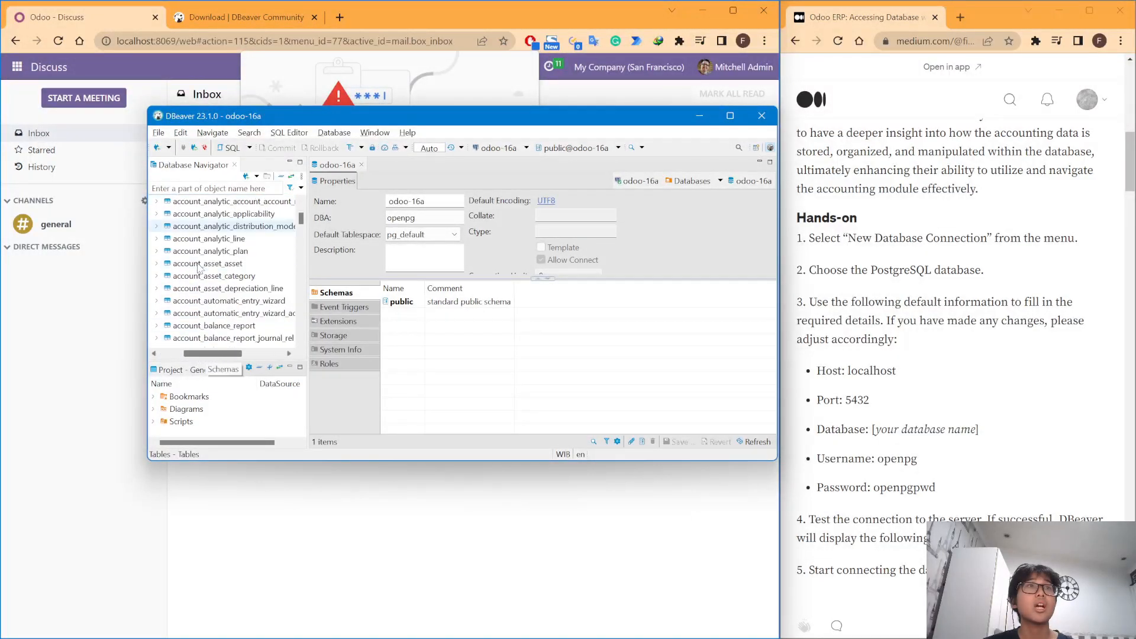
{"action": "scroll", "coordinate": [218, 288], "scroll_direction": "down", "scroll_amount": 20}
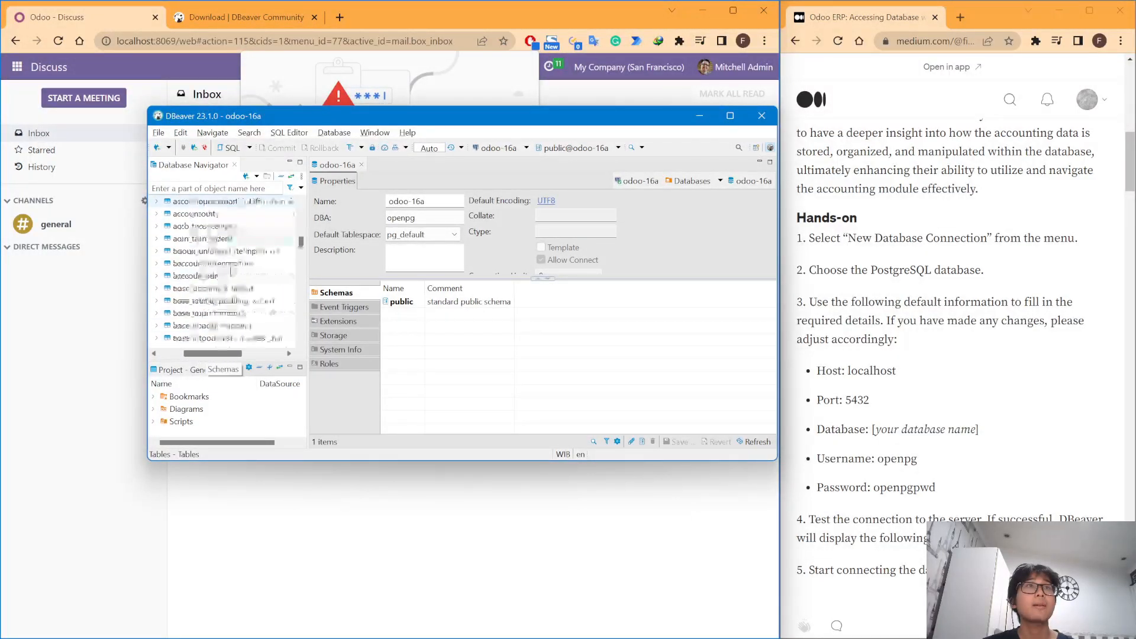
{"action": "scroll", "coordinate": [255, 288], "scroll_direction": "up", "scroll_amount": 20}
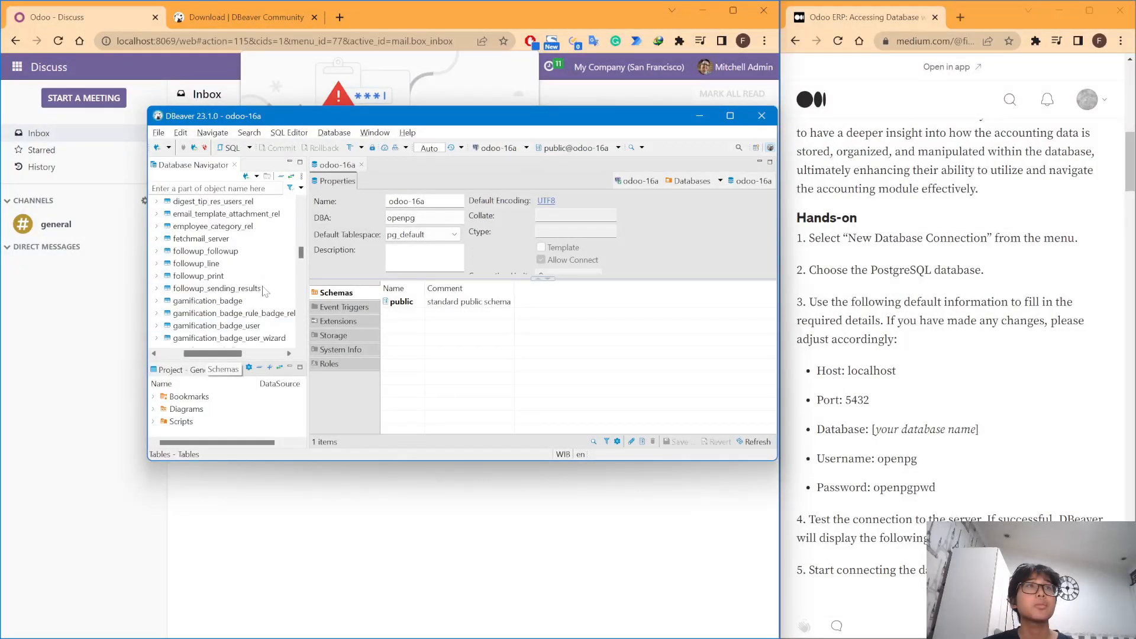
{"action": "scroll", "coordinate": [262, 276], "scroll_direction": "up", "scroll_amount": 10}
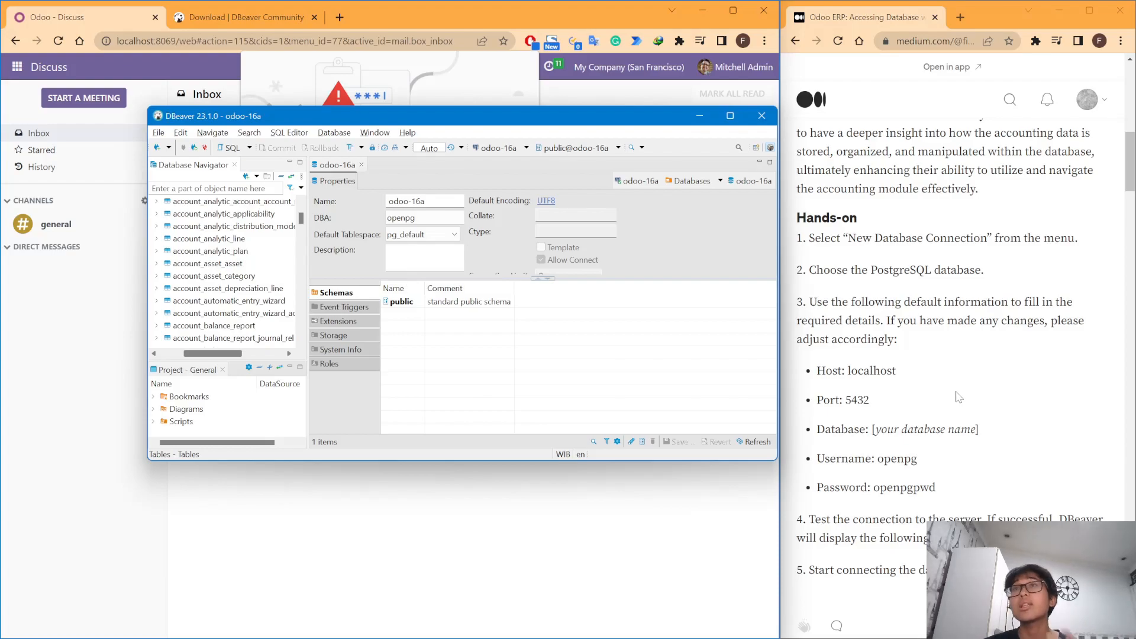
{"action": "scroll", "coordinate": [249, 266], "scroll_direction": "up", "scroll_amount": 5}
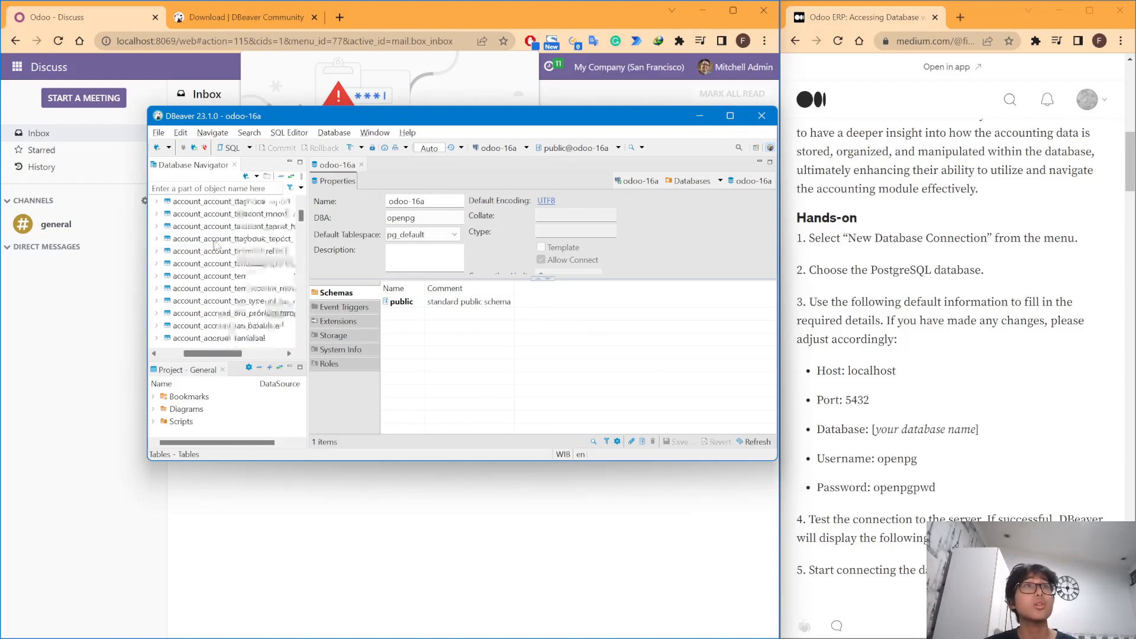
{"action": "scroll", "coordinate": [230, 256], "scroll_direction": "down", "scroll_amount": 1}
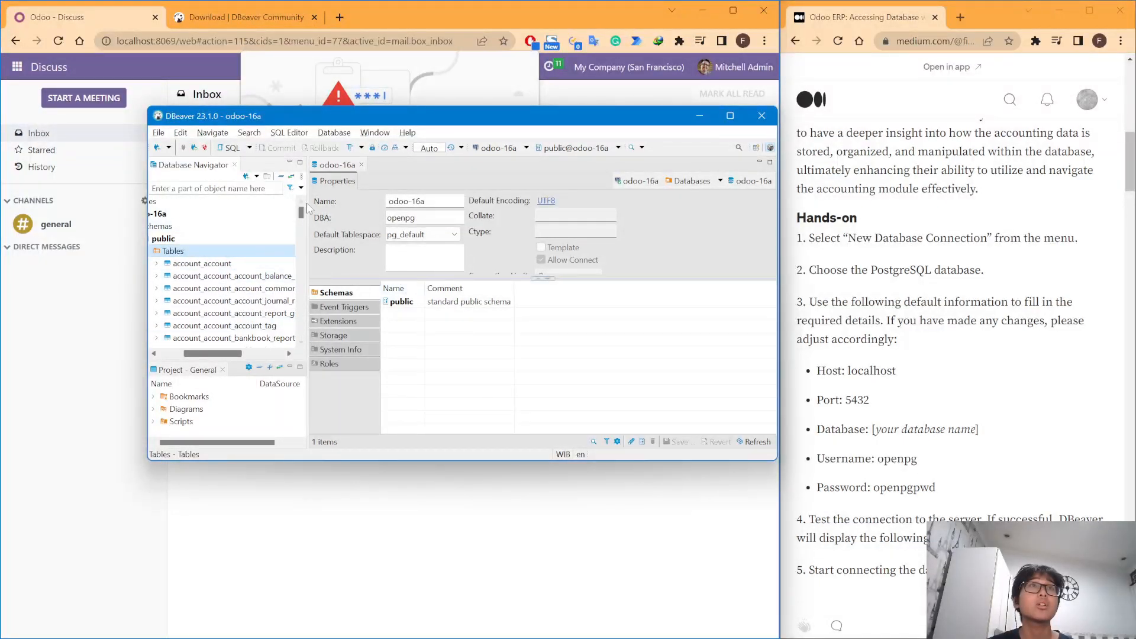
- Open the public schema in its own editor and browse its tables list
{"action": "double_click", "coordinate": [205, 253]}
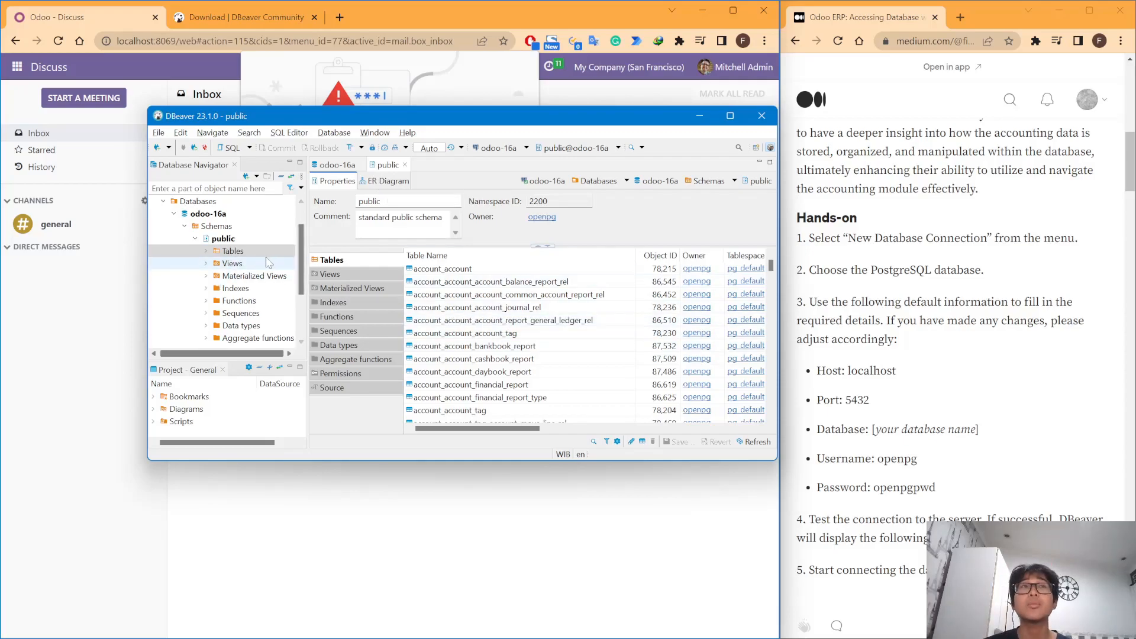
{"action": "scroll", "coordinate": [612, 371], "scroll_direction": "down", "scroll_amount": 5}
{"action": "scroll", "coordinate": [612, 371], "scroll_direction": "up", "scroll_amount": 5}
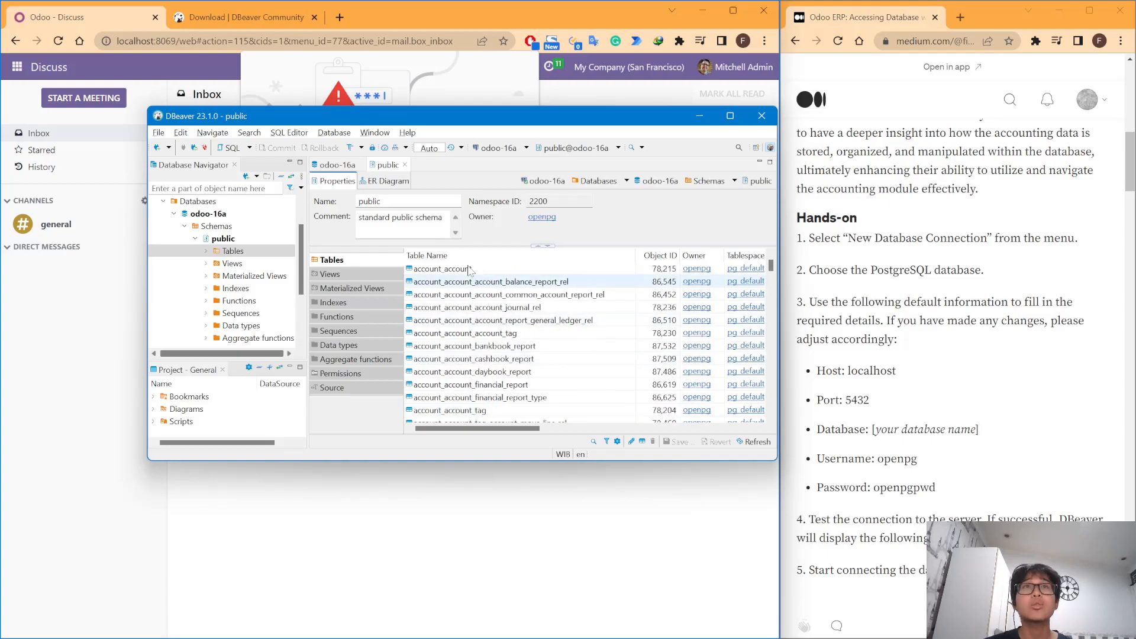
{"action": "scroll", "coordinate": [239, 282], "scroll_direction": "up", "scroll_amount": 1}
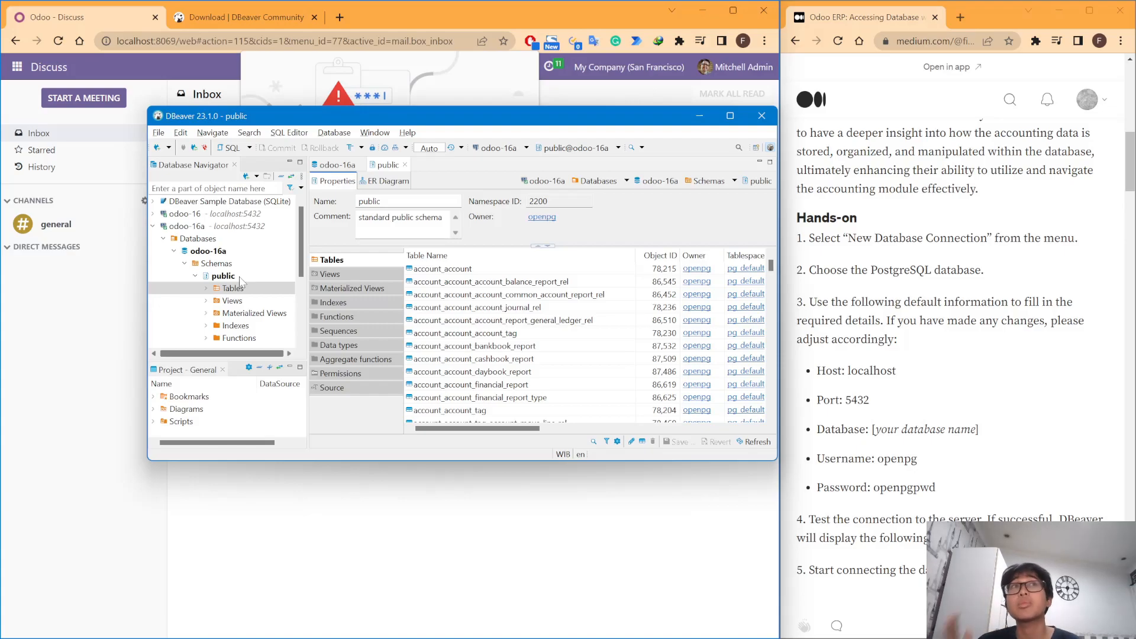
- Snap DBeaver to the left half of the screen and expand the public Tables again
{"action": "left_click_drag", "start_coordinate": [365, 117], "coordinate": [1, 189]}
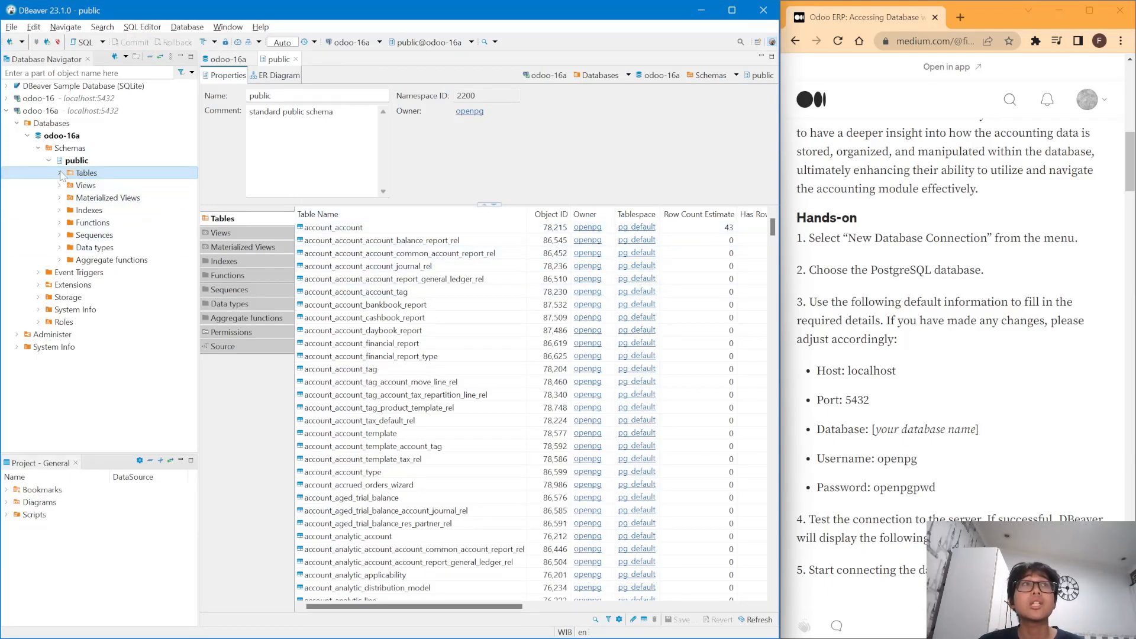
{"action": "left_click", "coordinate": [60, 172]}
{"action": "scroll", "coordinate": [992, 369], "scroll_direction": "down", "scroll_amount": 3}
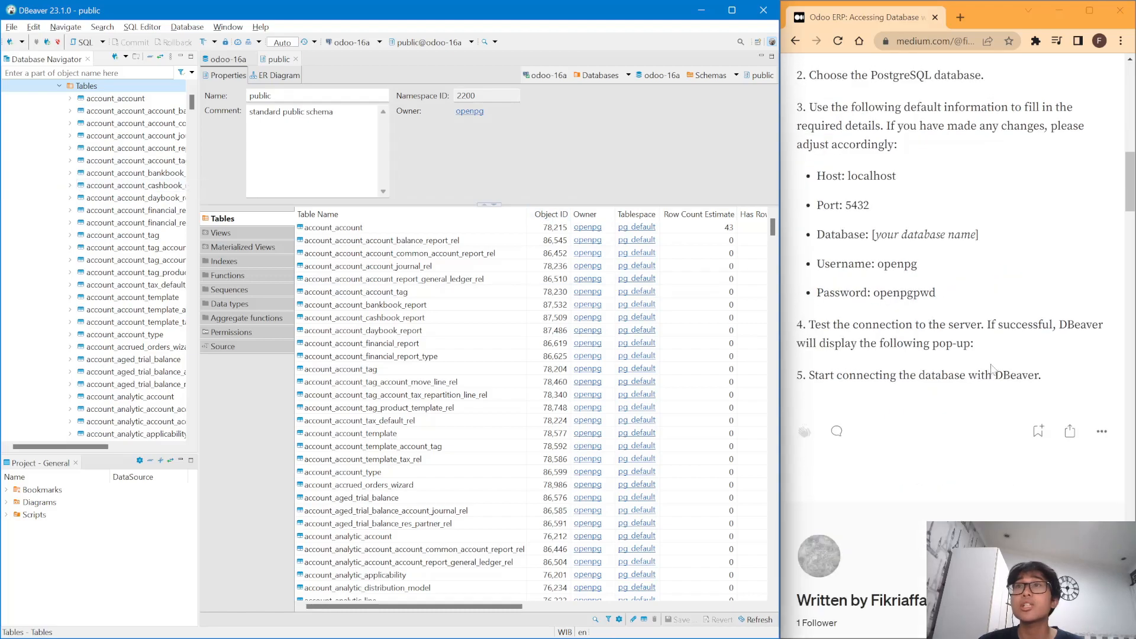
{"action": "scroll", "coordinate": [991, 343], "scroll_direction": "up", "scroll_amount": 2}
- Filter the navigator by 'journal' and select the account_journal table
{"action": "left_click", "coordinate": [89, 73]}
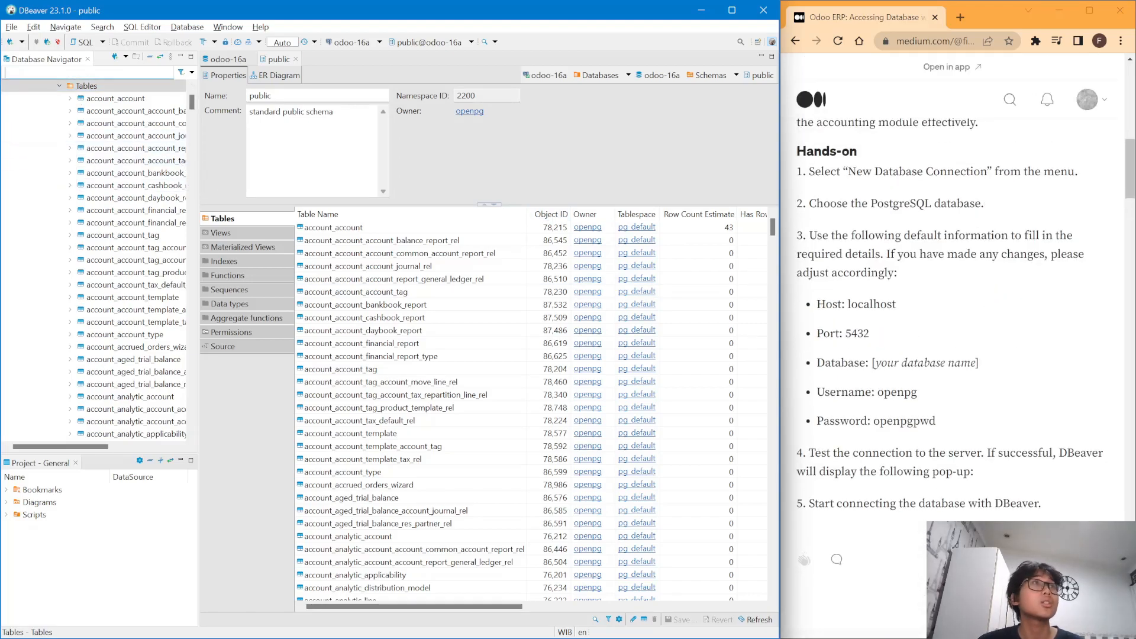
{"action": "type", "text": "journal"}
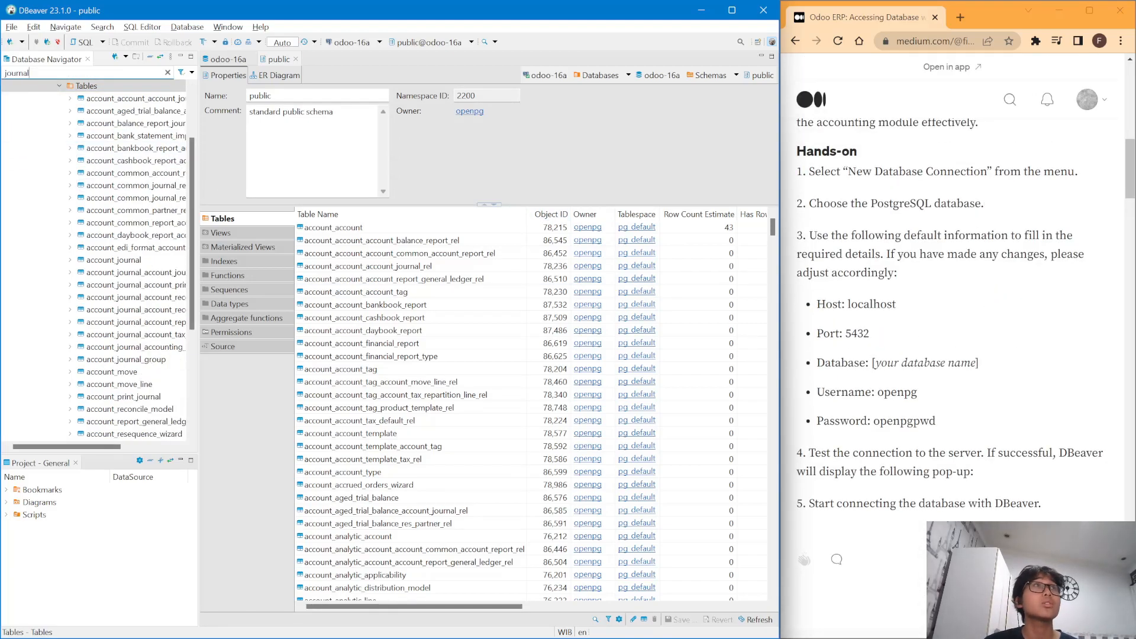
{"action": "key", "text": "Down"}
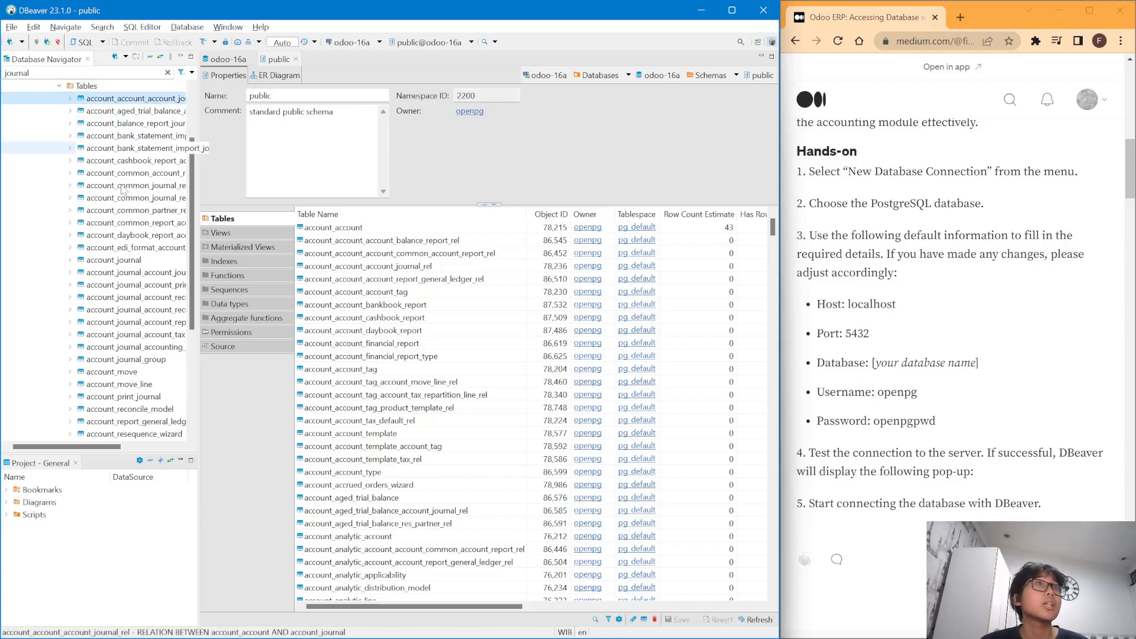
{"action": "left_click_drag", "start_coordinate": [86, 445], "coordinate": [117, 446]}
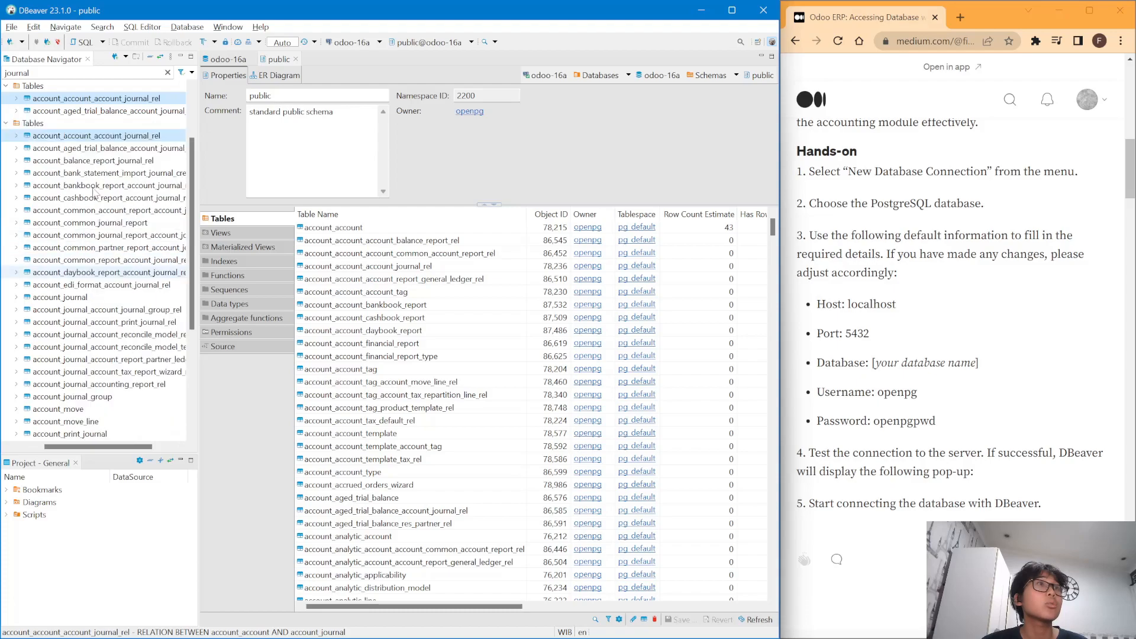
{"action": "scroll", "coordinate": [92, 184], "scroll_direction": "up", "scroll_amount": 2}
{"action": "scroll", "coordinate": [92, 185], "scroll_direction": "down", "scroll_amount": 1}
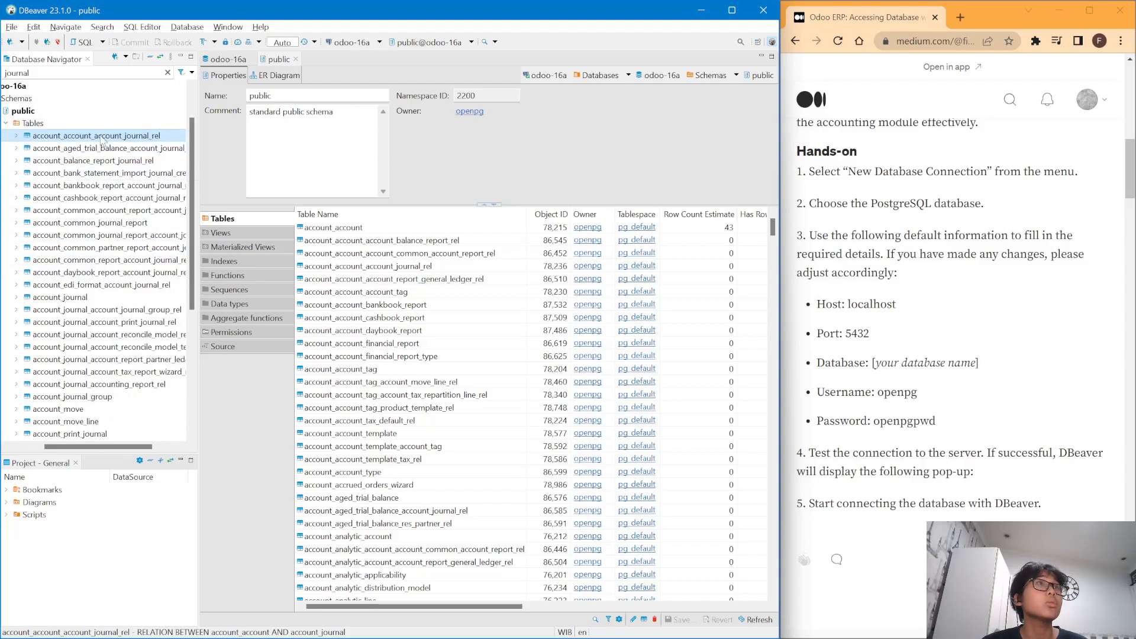
{"action": "left_click", "coordinate": [98, 299]}
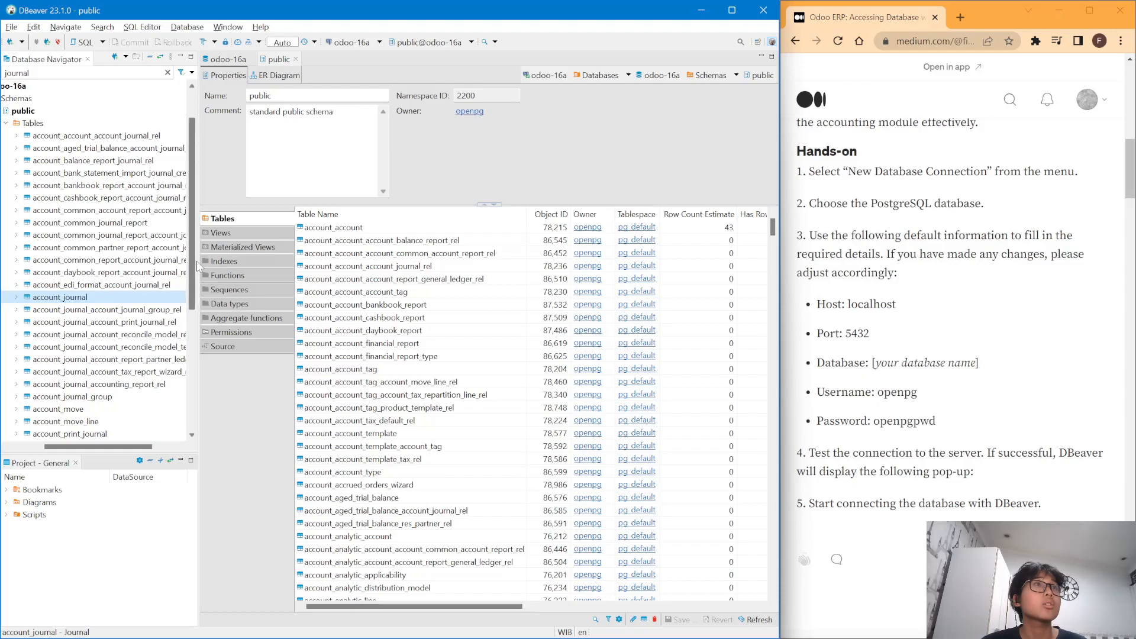
- Widen the navigator panel so full table names like account_journal are readable
{"action": "left_click_drag", "start_coordinate": [195, 262], "coordinate": [311, 263]}
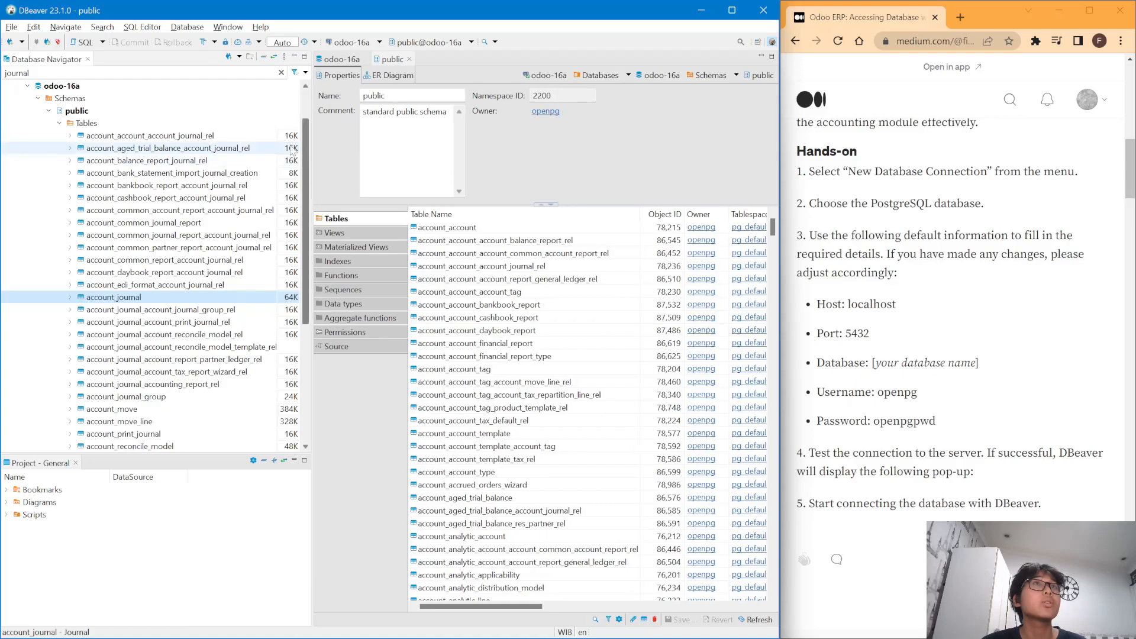
{"action": "scroll", "coordinate": [707, 294], "scroll_direction": "down", "scroll_amount": 5}
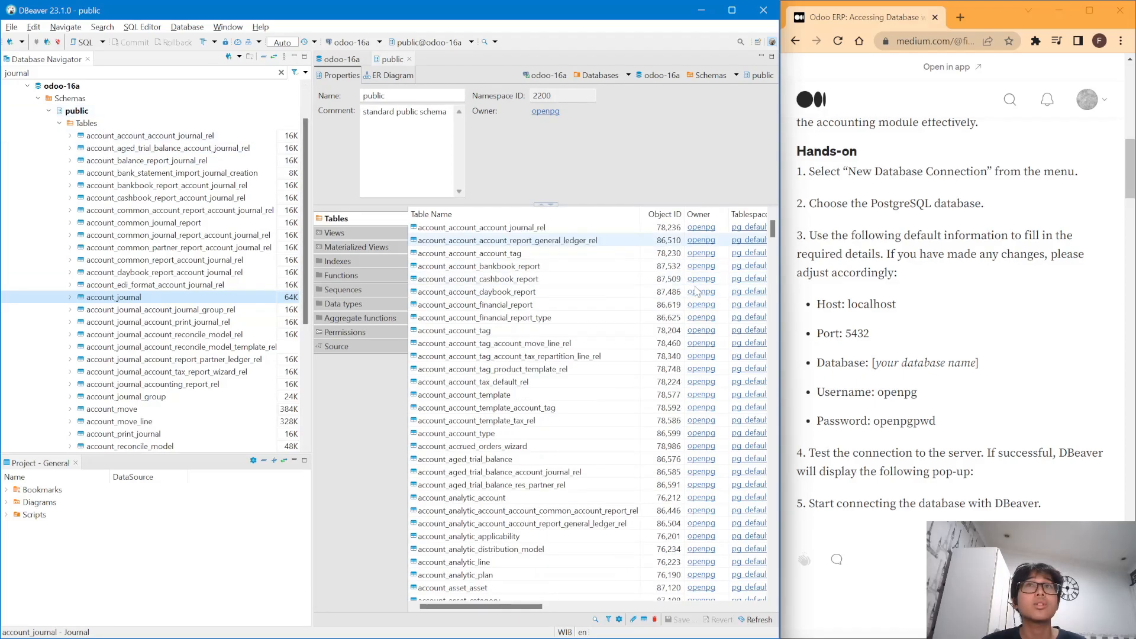
{"action": "scroll", "coordinate": [701, 323], "scroll_direction": "up", "scroll_amount": 5}
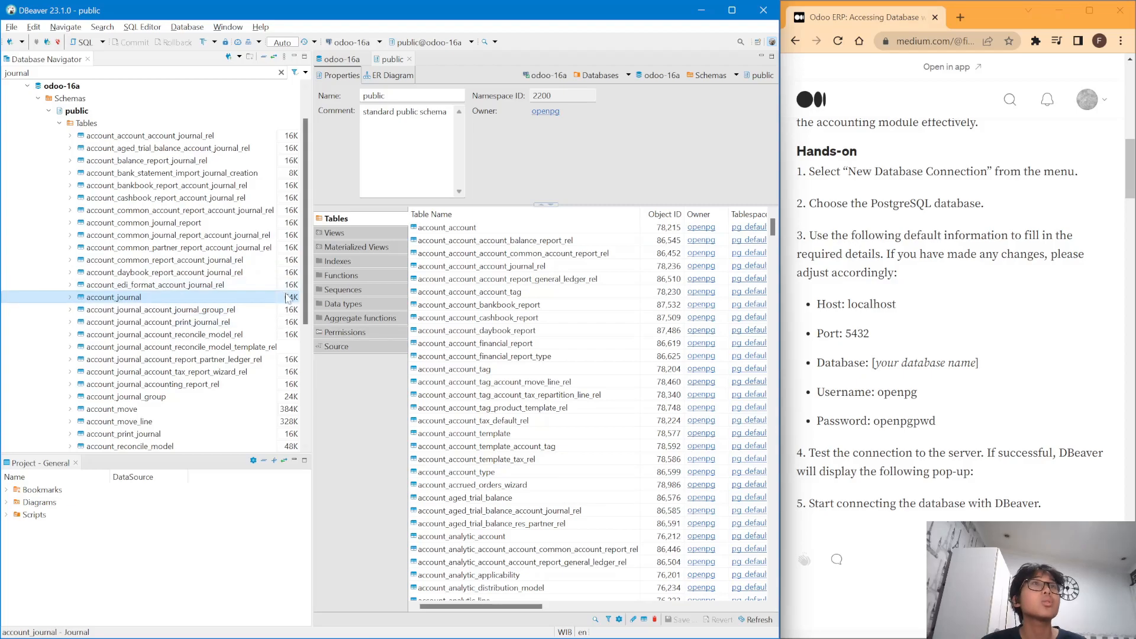
- Open account_journal's data and scroll sideways through its 8 journal rows' columns
{"action": "double_click", "coordinate": [151, 297]}
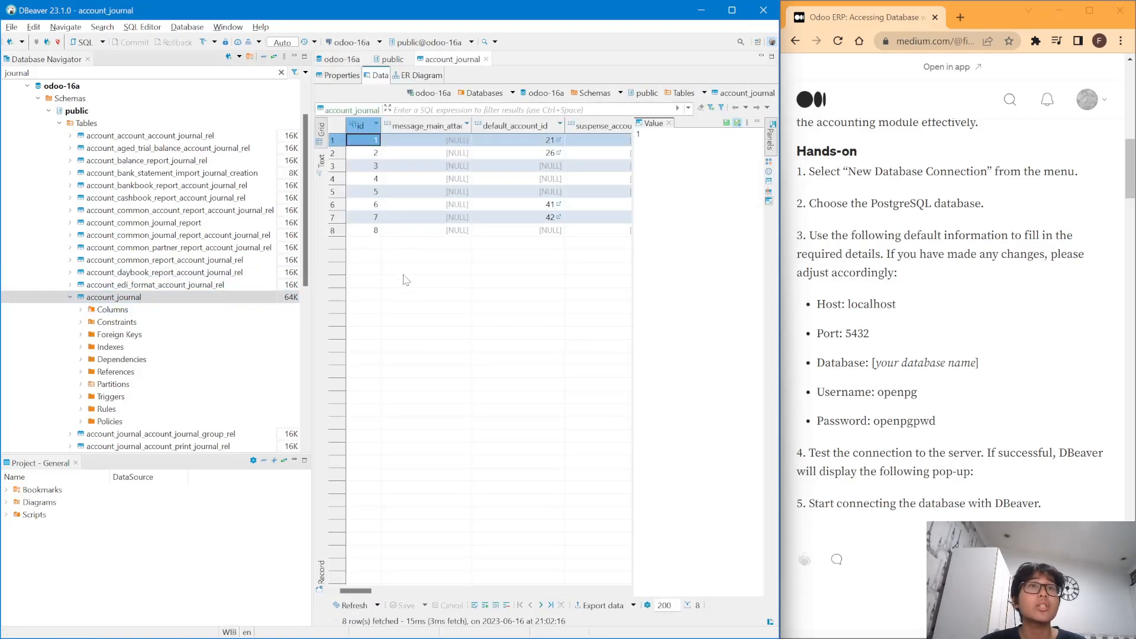
{"action": "scroll", "coordinate": [496, 252], "scroll_direction": "right", "scroll_amount": 10}
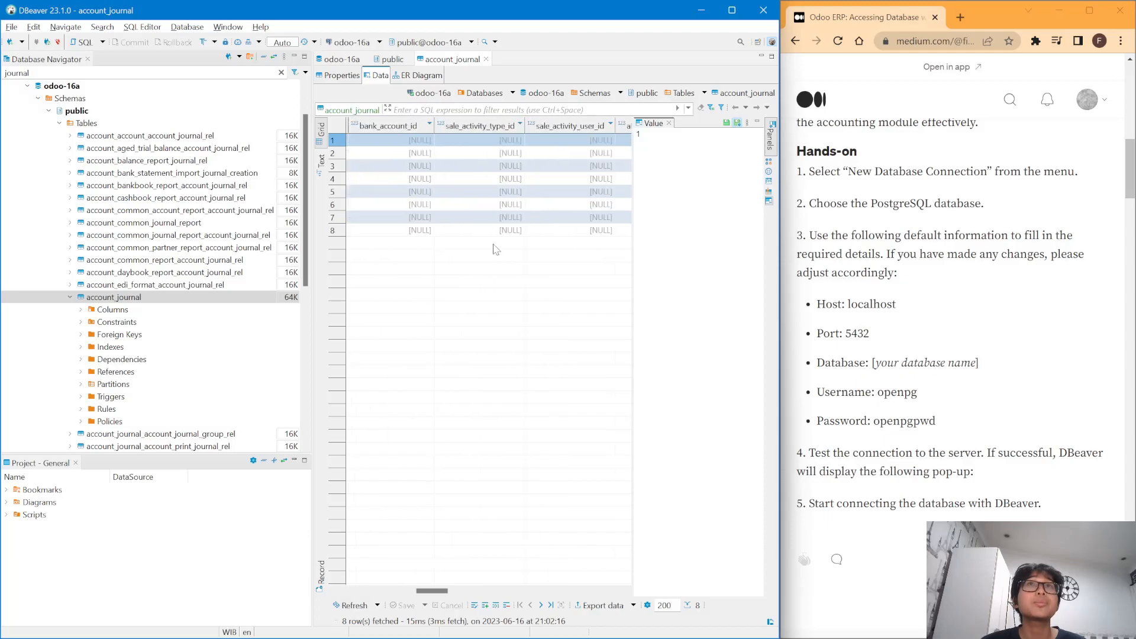
{"action": "scroll", "coordinate": [497, 249], "scroll_direction": "left", "scroll_amount": 6}
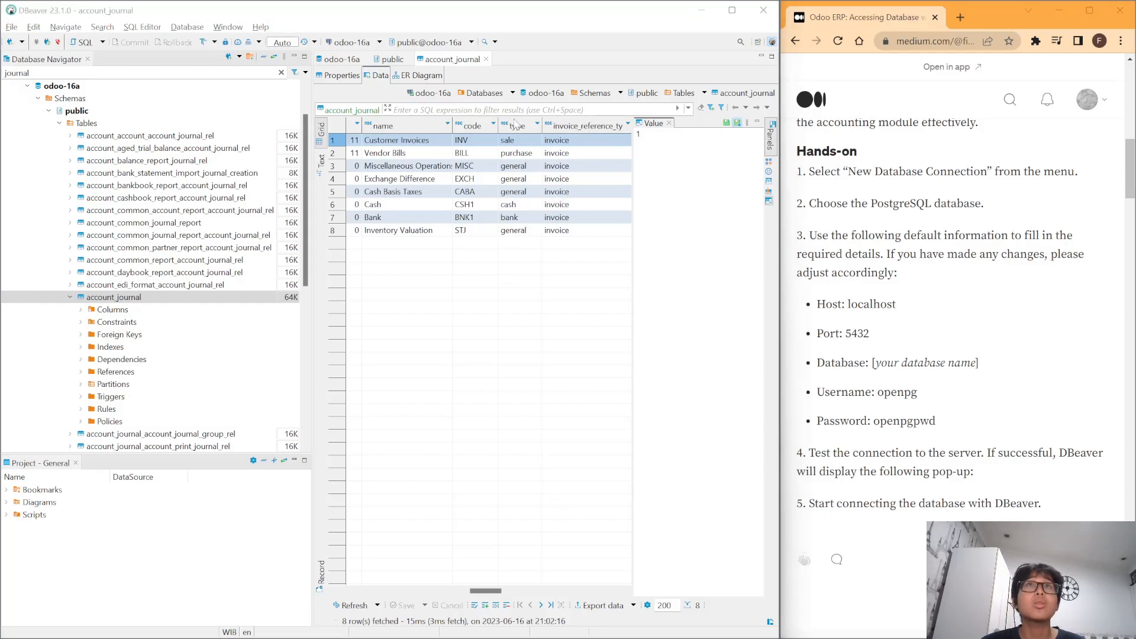
- Switch to the account_journal ER diagram and zoom it out to 60%
{"action": "left_click", "coordinate": [412, 80]}
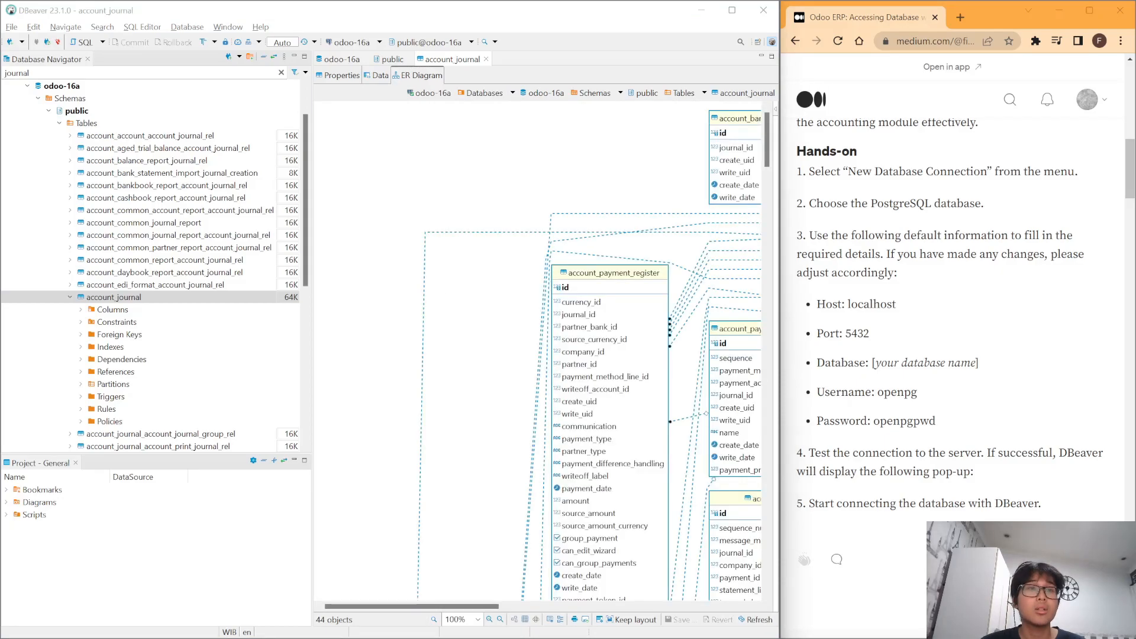
{"action": "scroll", "coordinate": [590, 274], "scroll_direction": "down", "scroll_amount": 1}
{"action": "scroll", "coordinate": [591, 274], "scroll_direction": "up", "scroll_amount": 1}
{"action": "scroll", "coordinate": [592, 275], "scroll_direction": "down", "scroll_amount": 7}
{"action": "scroll", "coordinate": [593, 278], "scroll_direction": "down", "scroll_amount": 2}
{"action": "scroll", "coordinate": [594, 278], "scroll_direction": "down", "scroll_amount": 6}
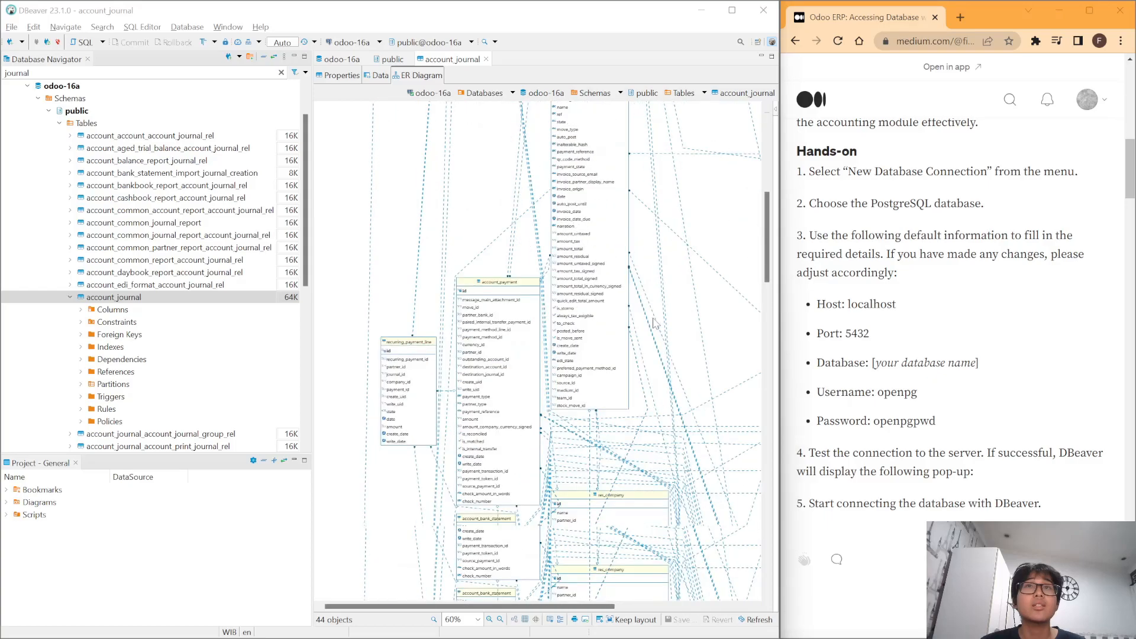
{"action": "scroll", "coordinate": [629, 370], "scroll_direction": "down", "scroll_amount": 7}
- Scroll across the diagram to inspect the orange account_journal table and its related tables
{"action": "scroll", "coordinate": [628, 370], "scroll_direction": "right", "scroll_amount": 2}
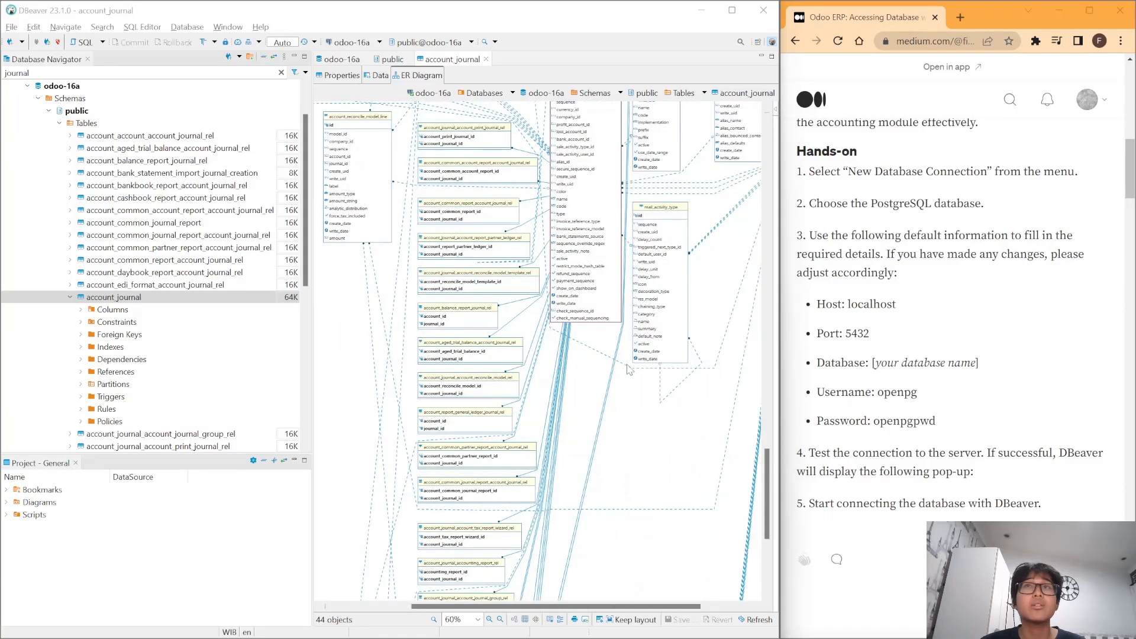
{"action": "scroll", "coordinate": [593, 300], "scroll_direction": "up", "scroll_amount": 4}
{"action": "scroll", "coordinate": [605, 281], "scroll_direction": "down", "scroll_amount": 1}
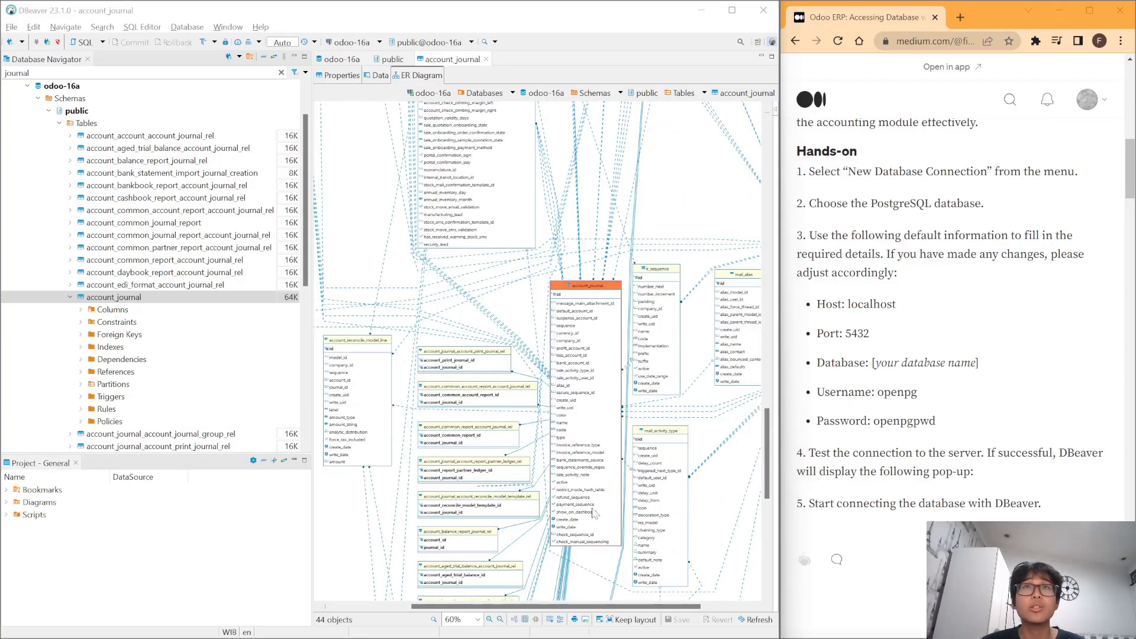
{"action": "scroll", "coordinate": [592, 322], "scroll_direction": "right", "scroll_amount": 2}
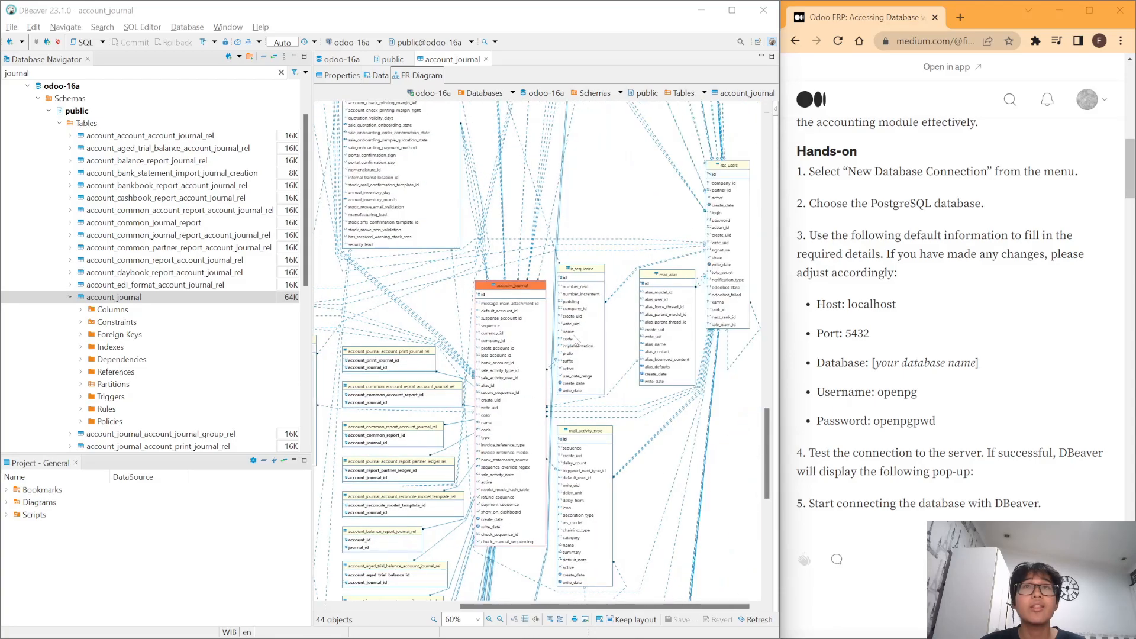
{"action": "scroll", "coordinate": [623, 316], "scroll_direction": "up", "scroll_amount": 10}
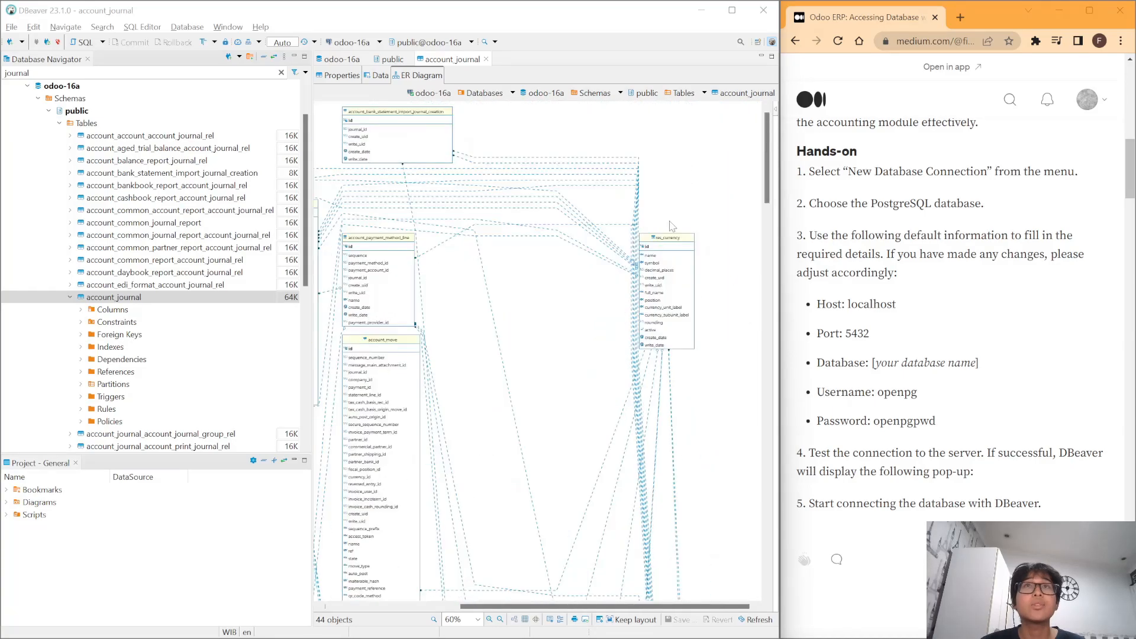
{"action": "scroll", "coordinate": [680, 256], "scroll_direction": "down", "scroll_amount": 5}
{"action": "scroll", "coordinate": [631, 234], "scroll_direction": "left", "scroll_amount": 4}
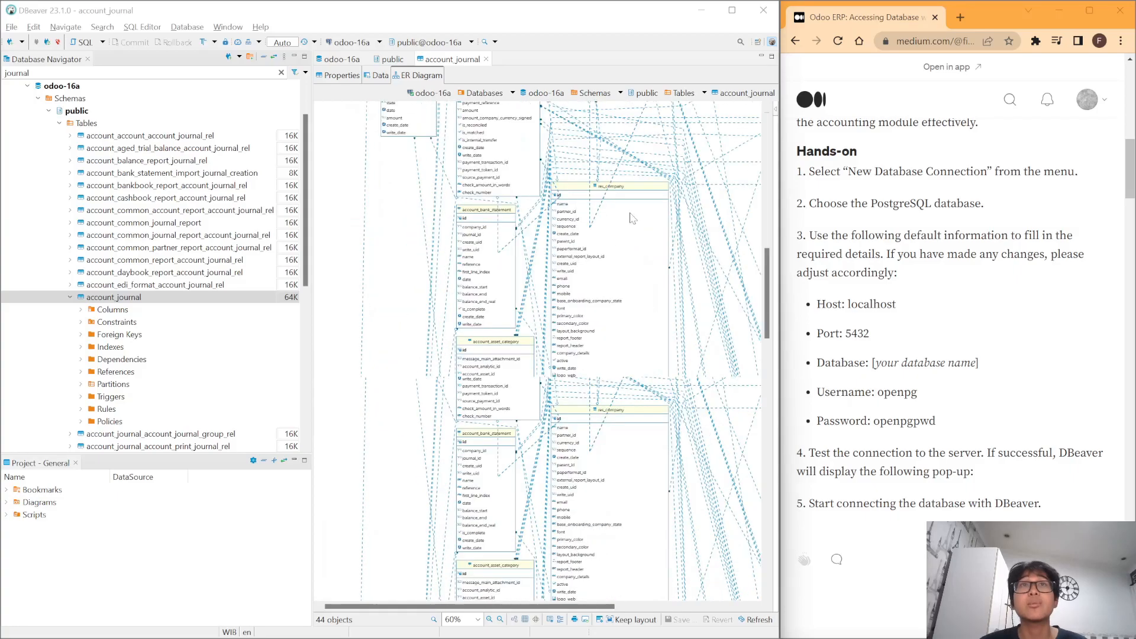
{"action": "scroll", "coordinate": [632, 234], "scroll_direction": "up", "scroll_amount": 2}
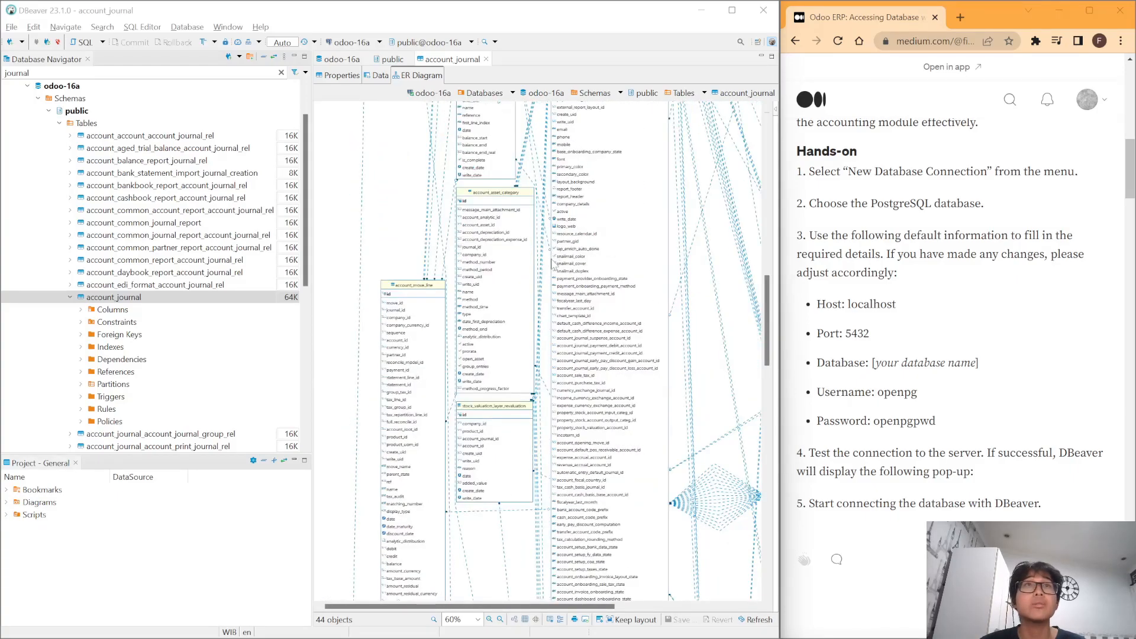
{"action": "scroll", "coordinate": [483, 275], "scroll_direction": "up", "scroll_amount": 10}
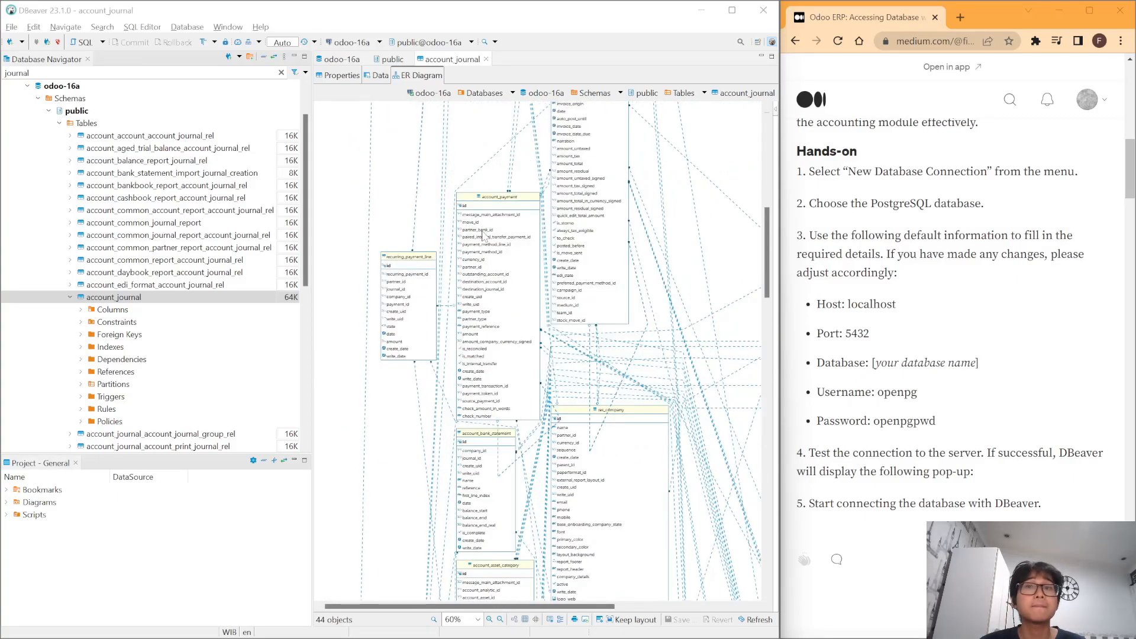
{"action": "scroll", "coordinate": [611, 395], "scroll_direction": "down", "scroll_amount": 10}
{"action": "scroll", "coordinate": [592, 366], "scroll_direction": "down", "scroll_amount": 3}
{"action": "scroll", "coordinate": [565, 324], "scroll_direction": "down", "scroll_amount": 4}
- Show account_journal's data rows in DBeaver, then bring up Chrome and dismiss the saved-passwords warning
{"action": "left_click", "coordinate": [380, 75]}
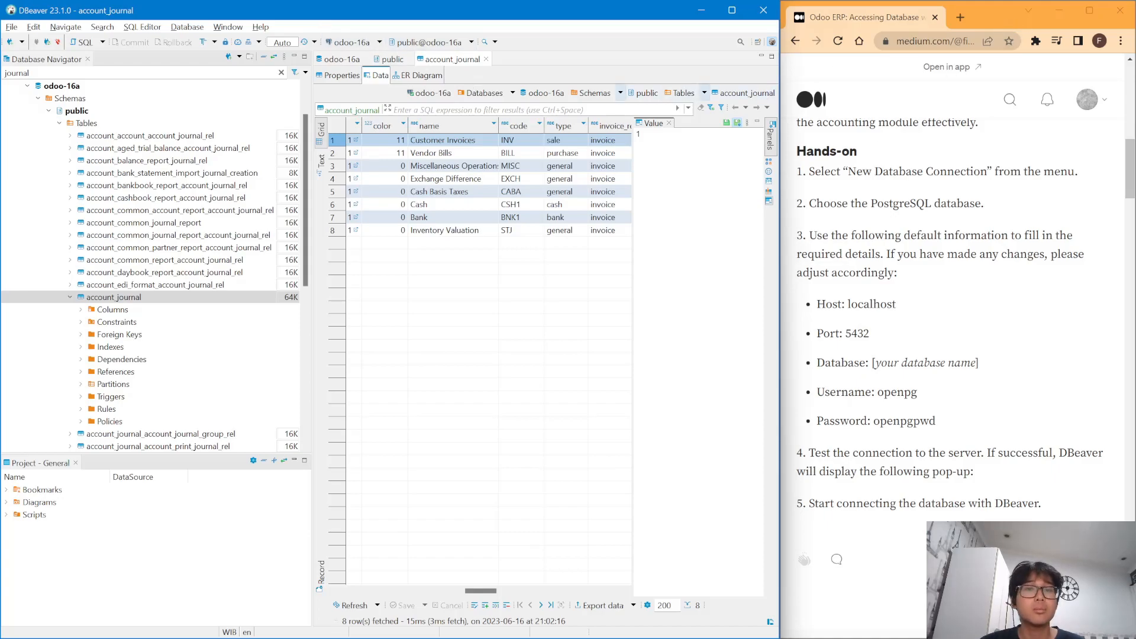
{"action": "key", "text": "alt+Tab"}
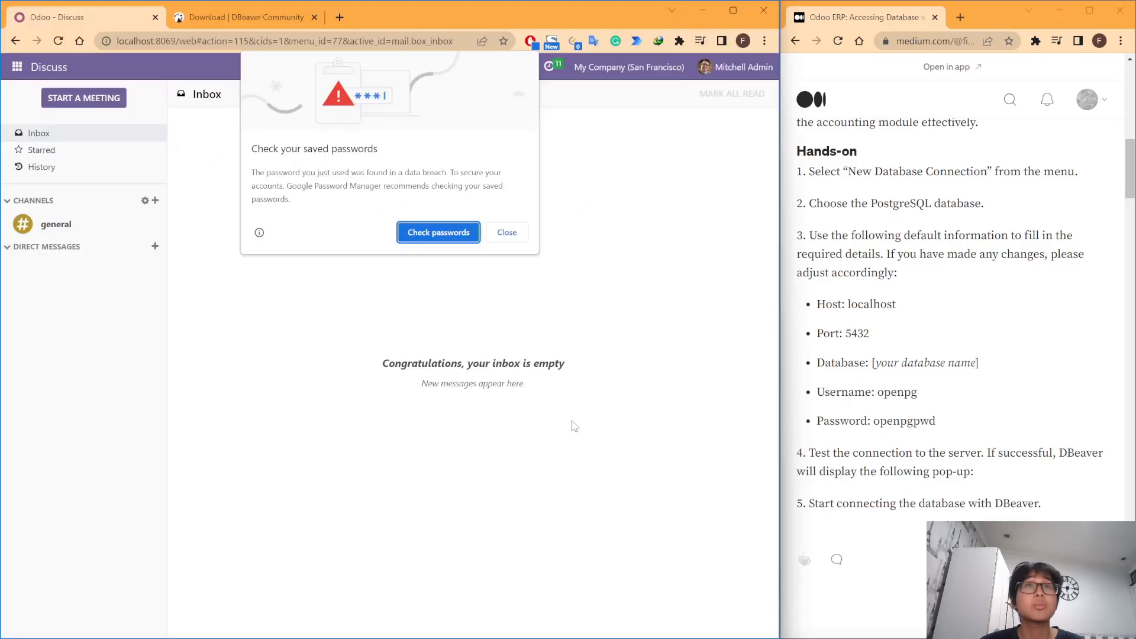
{"action": "left_click", "coordinate": [511, 231]}
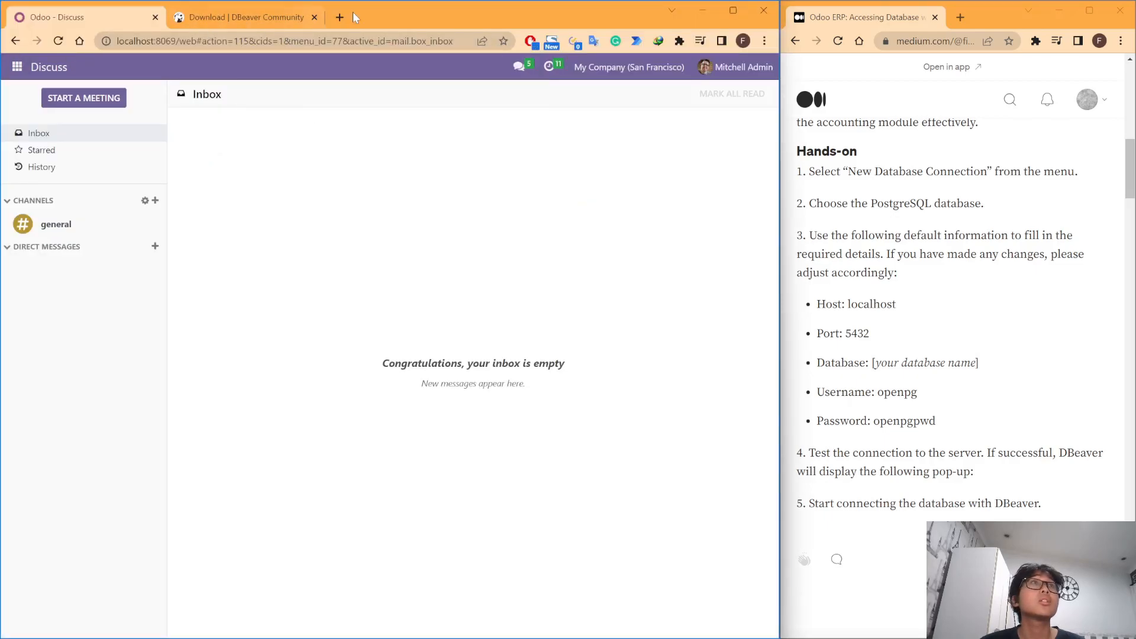
{"action": "left_click_drag", "start_coordinate": [359, 12], "coordinate": [694, 125]}
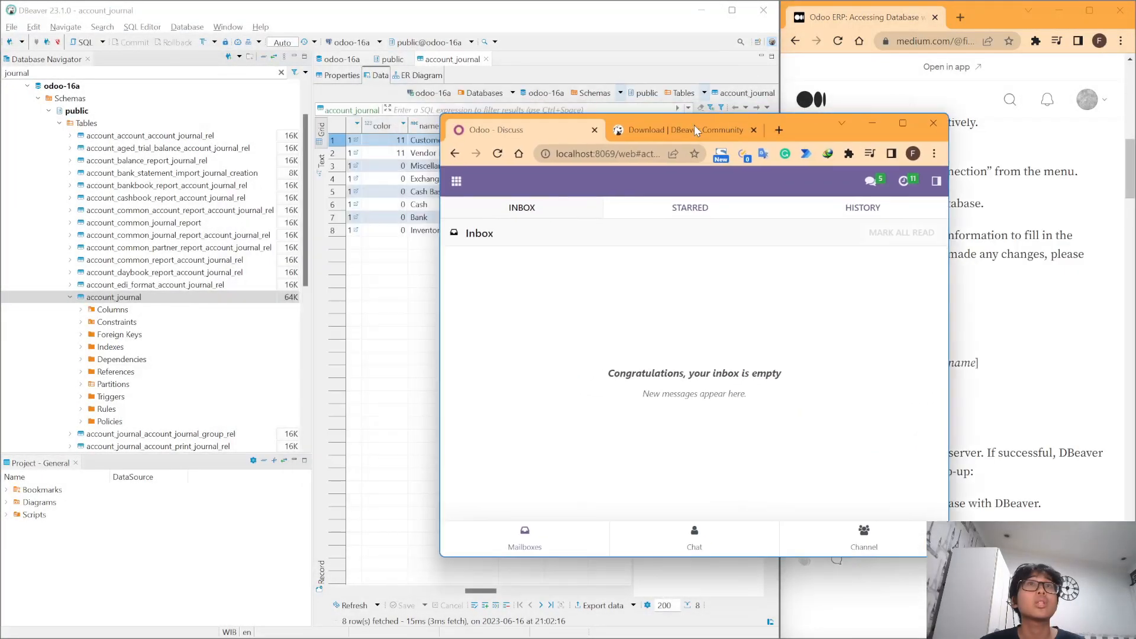
- Open Odoo's Accounting app and dock the browser on the right half beside DBeaver
{"action": "left_click", "coordinate": [456, 181]}
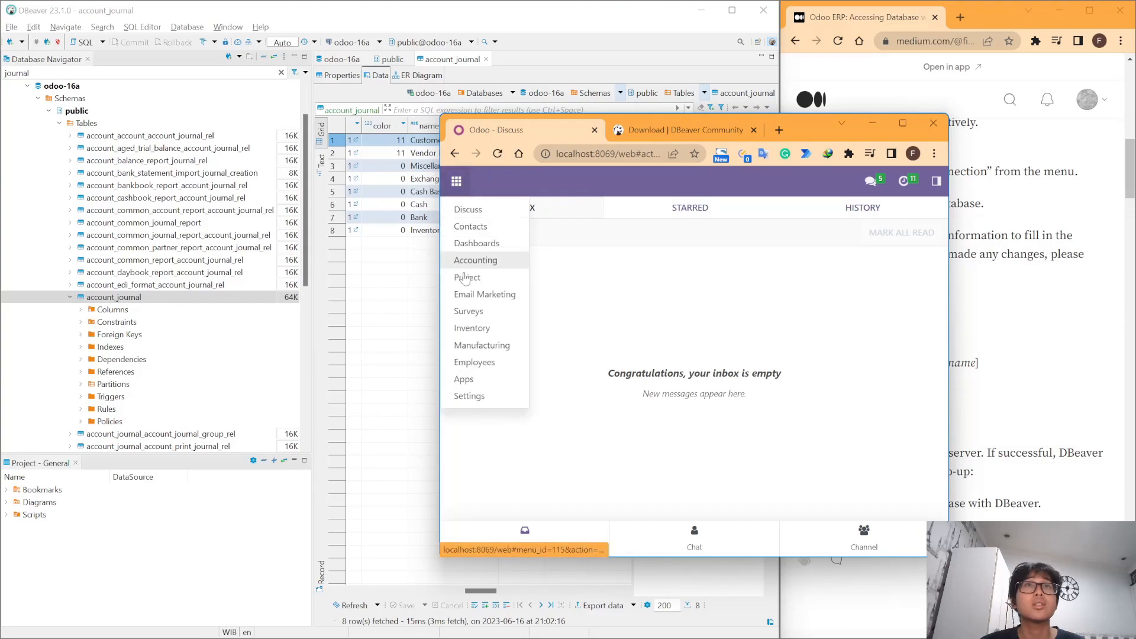
{"action": "left_click", "coordinate": [486, 264]}
{"action": "left_click_drag", "start_coordinate": [773, 124], "coordinate": [1133, 248]}
{"action": "left_click_drag", "start_coordinate": [778, 297], "coordinate": [612, 295]}
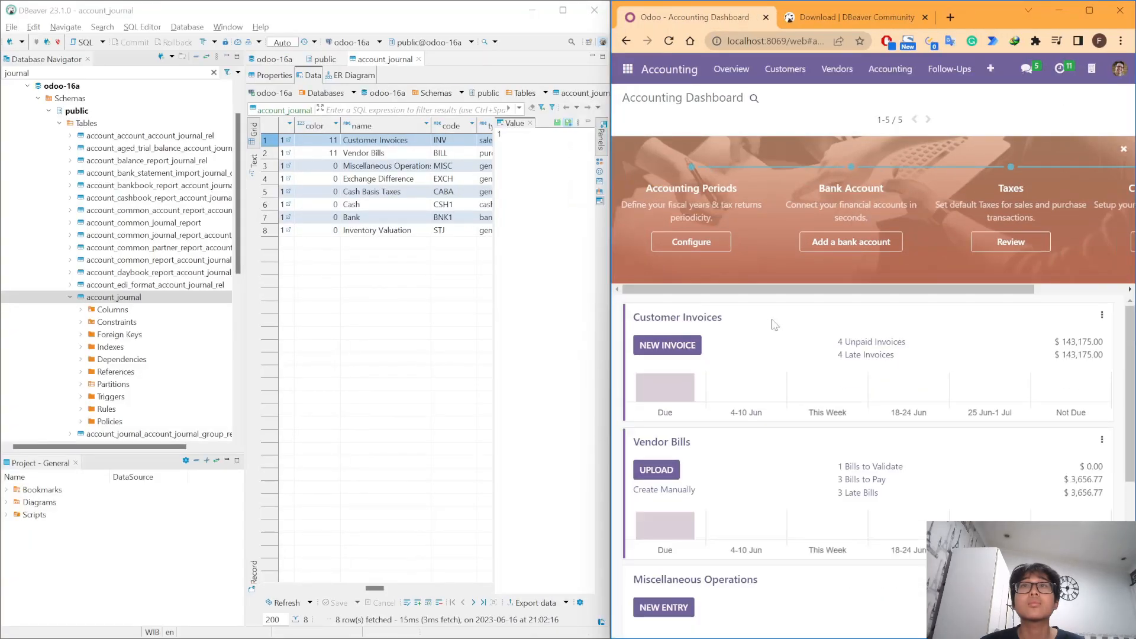
- Widen the browser and open Odoo's Journals list through the overflow menu's Configuration > Journals
{"action": "left_click", "coordinate": [626, 76]}
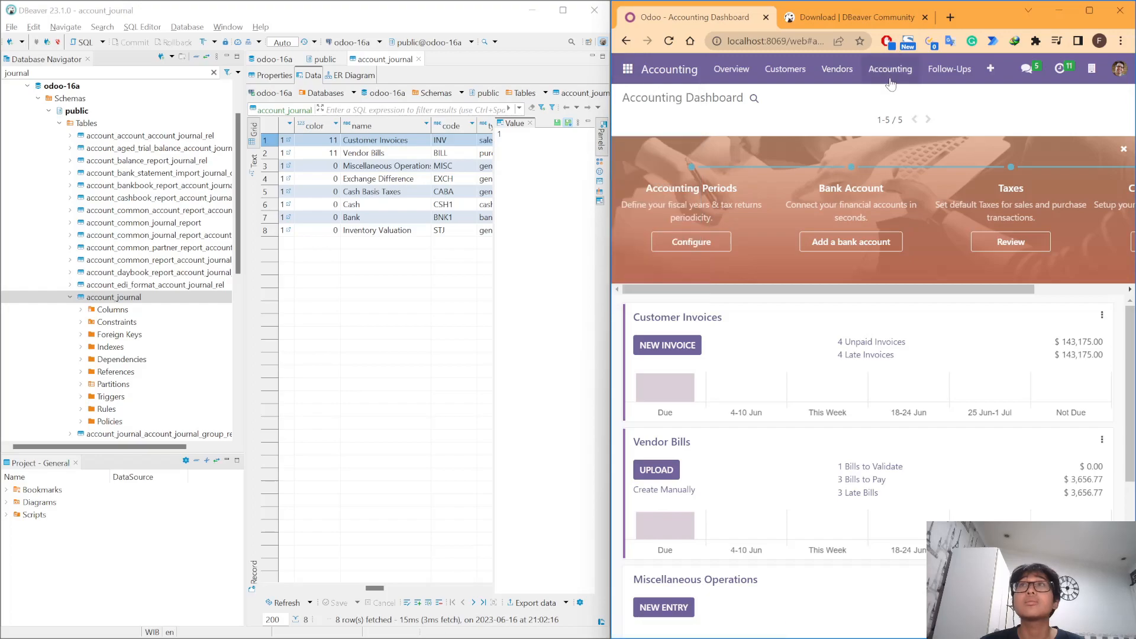
{"action": "left_click", "coordinate": [934, 71]}
{"action": "mouse_move", "coordinate": [990, 70]}
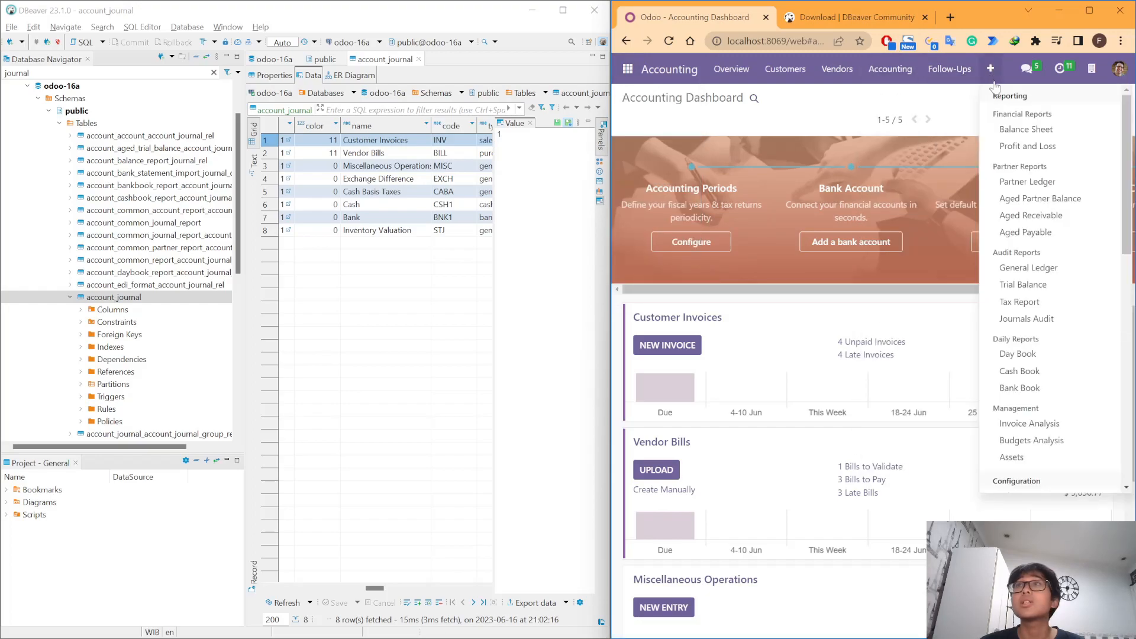
{"action": "left_click_drag", "start_coordinate": [610, 303], "coordinate": [456, 305]}
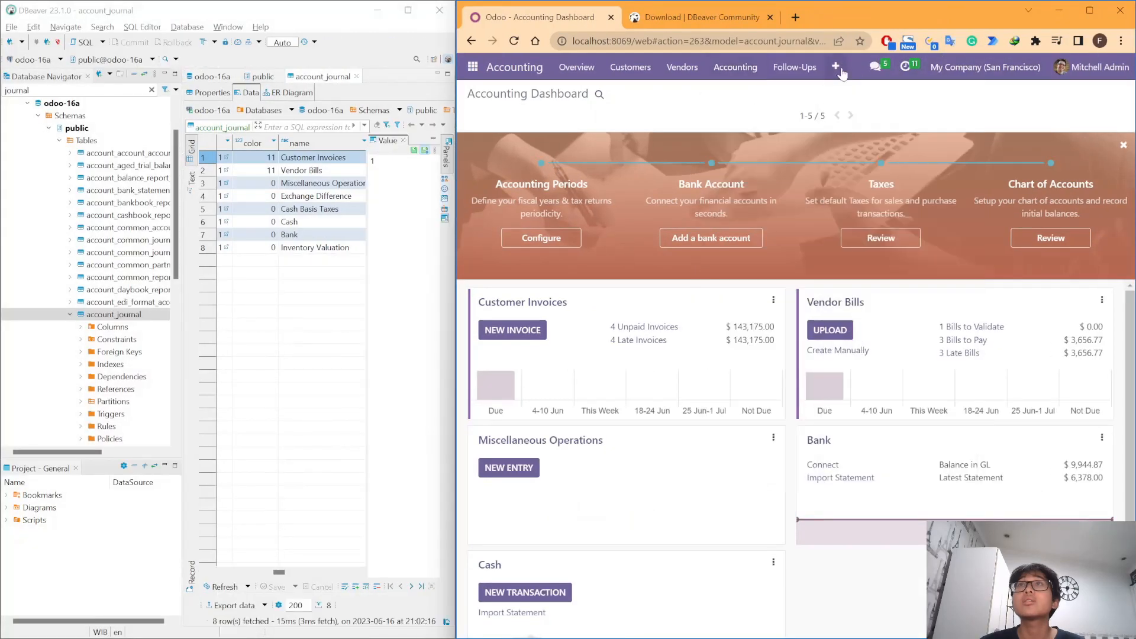
{"action": "left_click", "coordinate": [838, 70]}
{"action": "scroll", "coordinate": [939, 364], "scroll_direction": "down", "scroll_amount": 5}
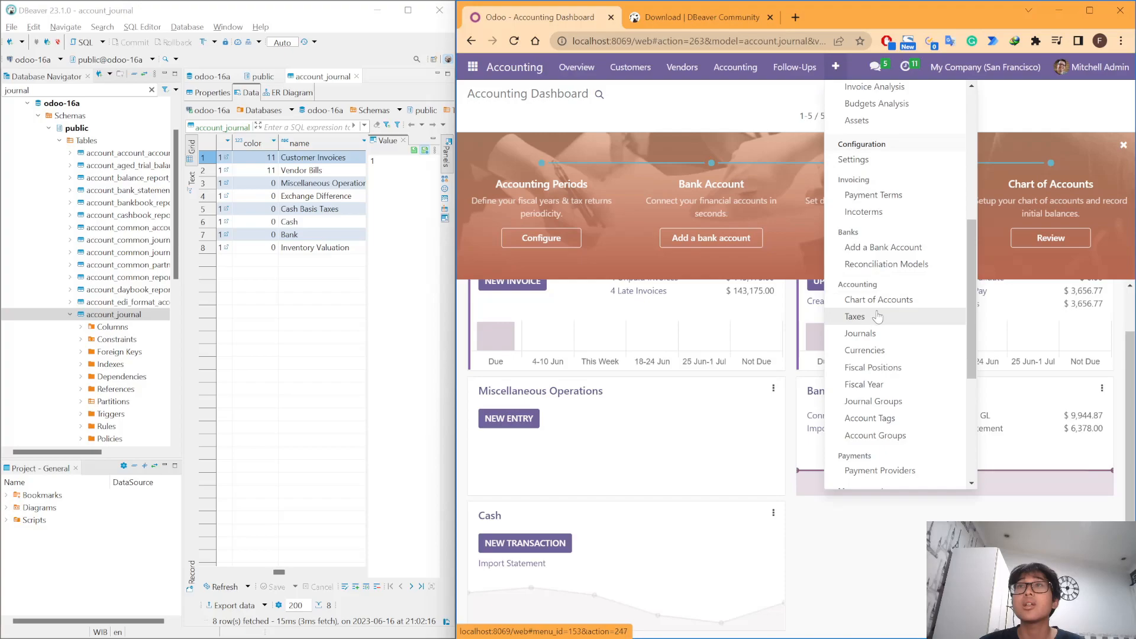
{"action": "left_click", "coordinate": [875, 334]}
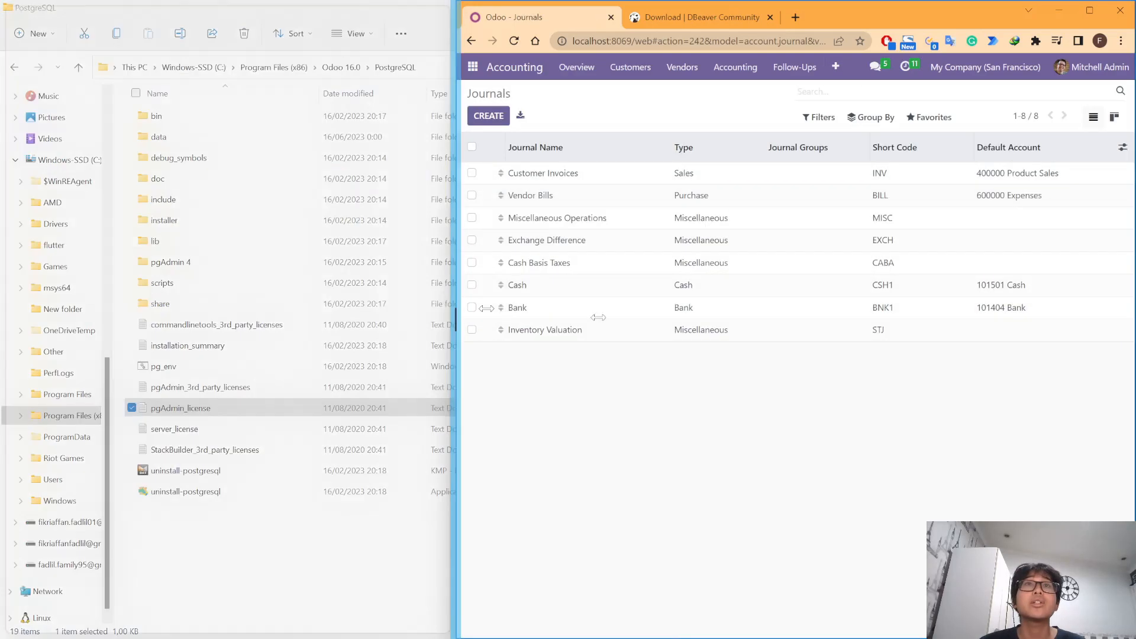
- Rebalance the side-by-side windows, widen DBeaver's account_journal grid, and select all eight Odoo journals
{"action": "left_click_drag", "start_coordinate": [457, 304], "coordinate": [621, 325]}
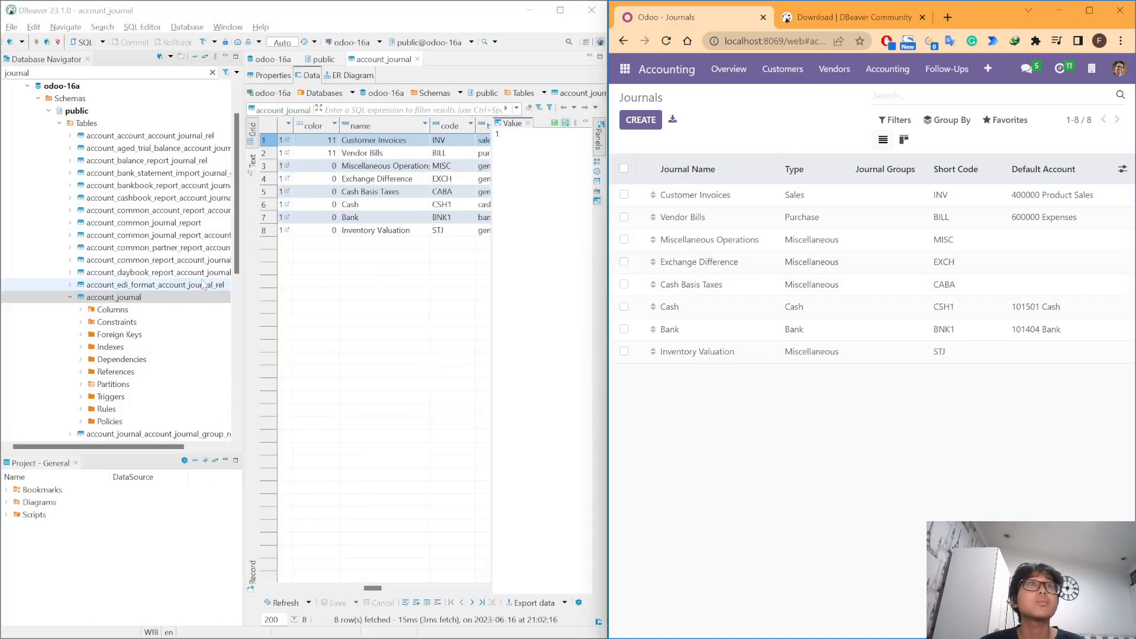
{"action": "left_click_drag", "start_coordinate": [241, 294], "coordinate": [158, 289]}
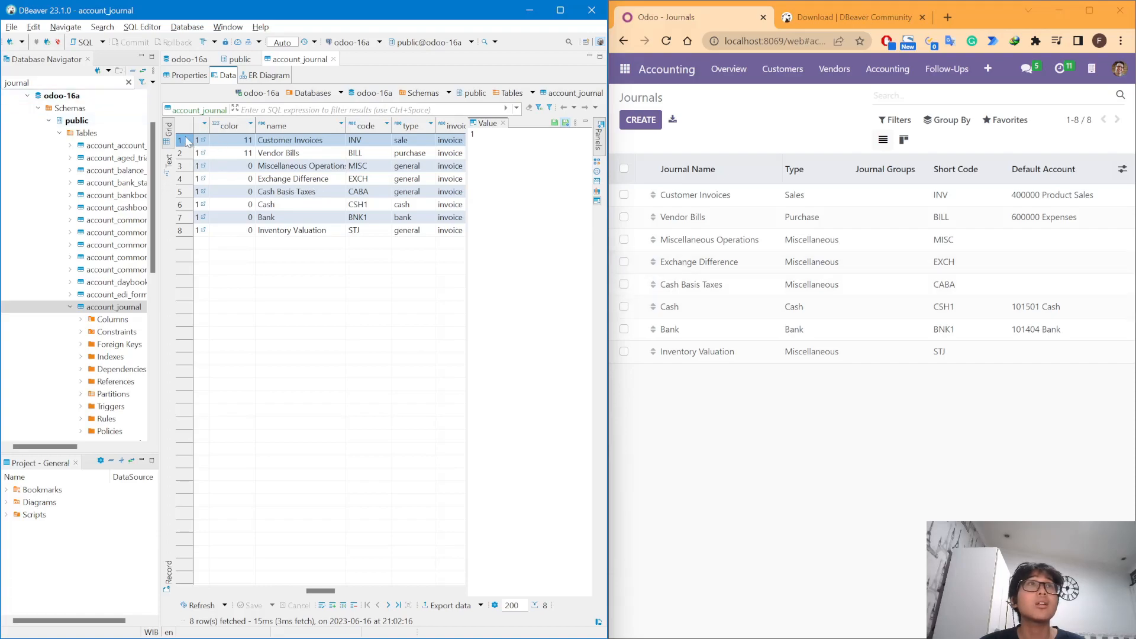
{"action": "left_click", "coordinate": [623, 169]}
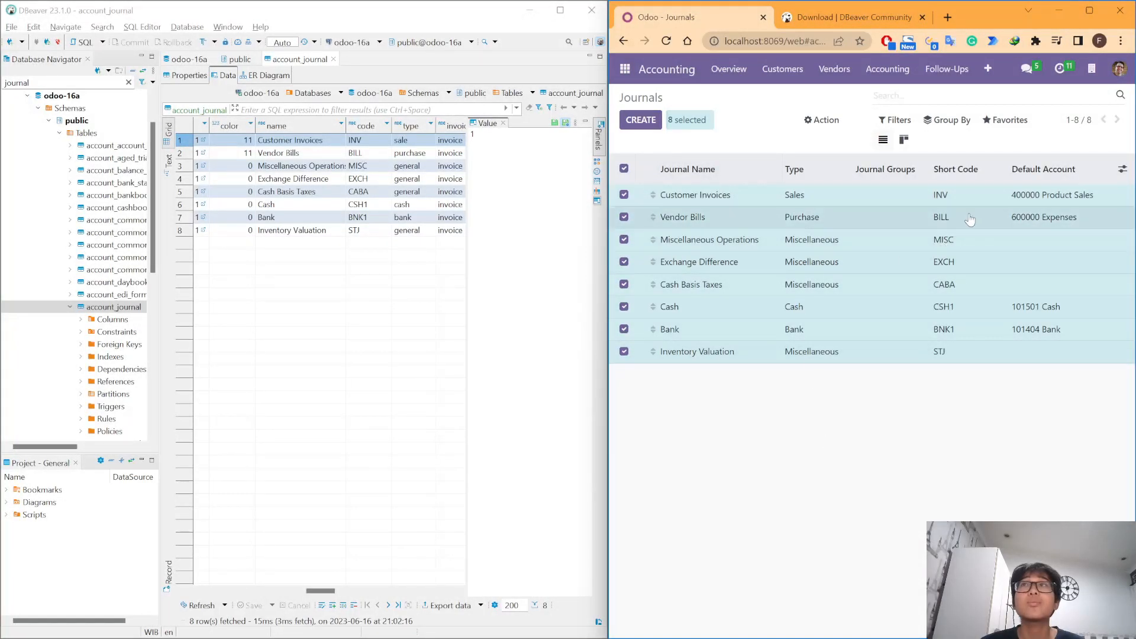
{"action": "scroll", "coordinate": [362, 188], "scroll_direction": "right", "scroll_amount": 7}
{"action": "scroll", "coordinate": [362, 188], "scroll_direction": "left", "scroll_amount": 6}
{"action": "scroll", "coordinate": [362, 188], "scroll_direction": "right", "scroll_amount": 1}
{"action": "scroll", "coordinate": [362, 188], "scroll_direction": "left", "scroll_amount": 2}
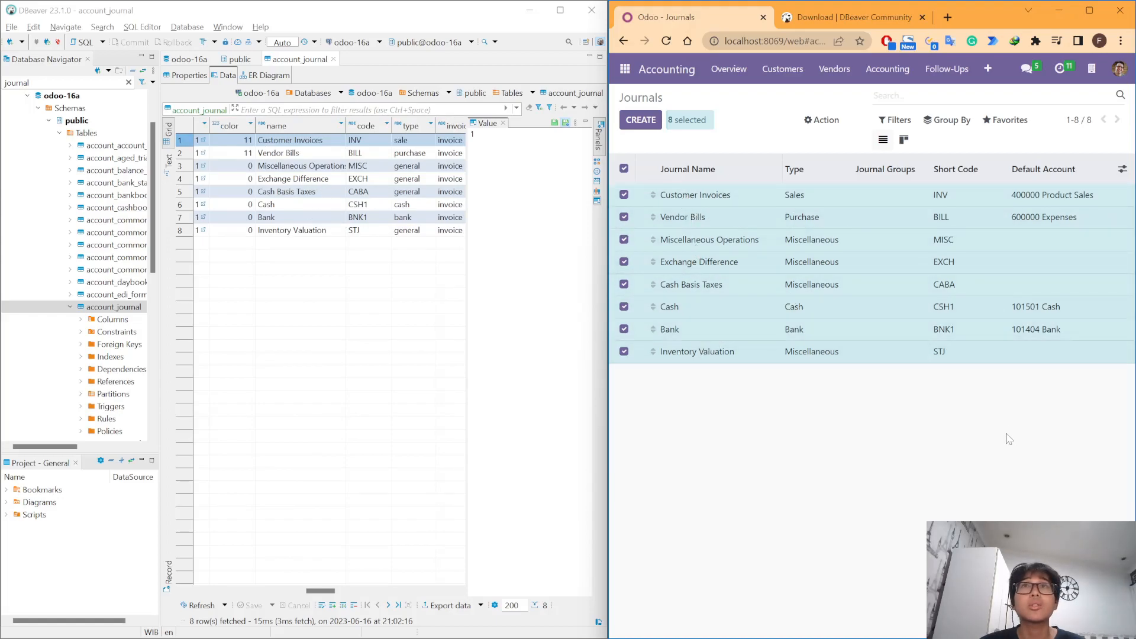
- Check the Customer Invoices name and code cells in DBeaver's account_journal grid
{"action": "left_click", "coordinate": [320, 300]}
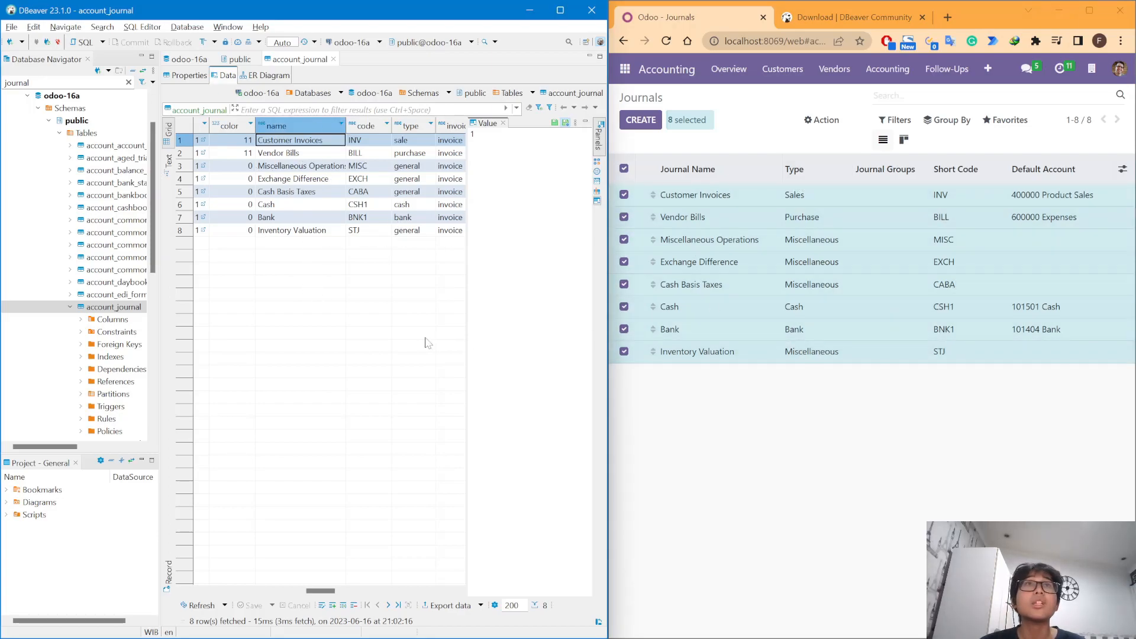
{"action": "left_click", "coordinate": [388, 338]}
{"action": "scroll", "coordinate": [387, 339], "scroll_direction": "right", "scroll_amount": 2}
{"action": "scroll", "coordinate": [385, 340], "scroll_direction": "left", "scroll_amount": 3}
{"action": "scroll", "coordinate": [385, 339], "scroll_direction": "right", "scroll_amount": 1}
- Clear the Odoo journal selection and refocus the Customer Invoices name in DBeaver's grid
{"action": "left_click", "coordinate": [853, 323]}
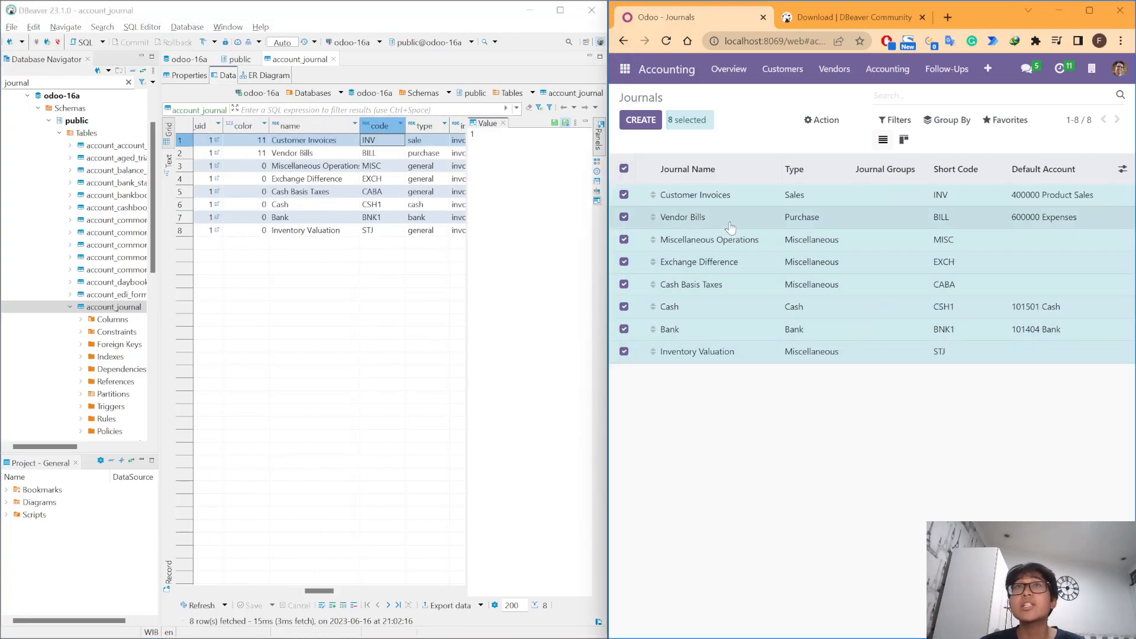
{"action": "left_click", "coordinate": [631, 171]}
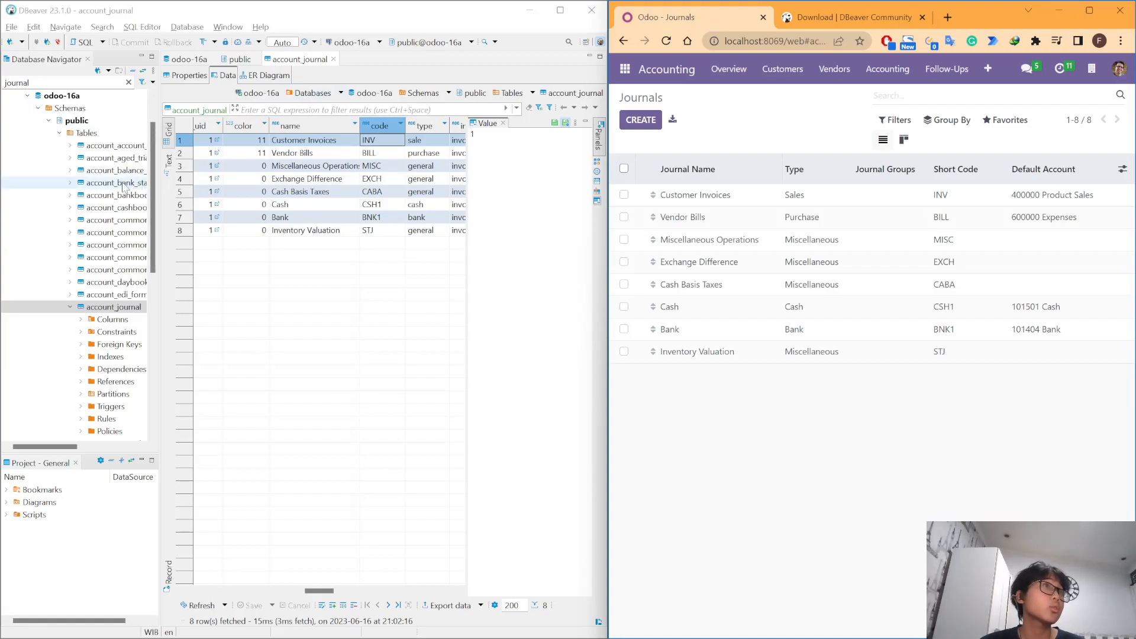
{"action": "scroll", "coordinate": [124, 187], "scroll_direction": "up", "scroll_amount": 2}
{"action": "left_click", "coordinate": [394, 122]}
{"action": "left_click", "coordinate": [326, 142]}
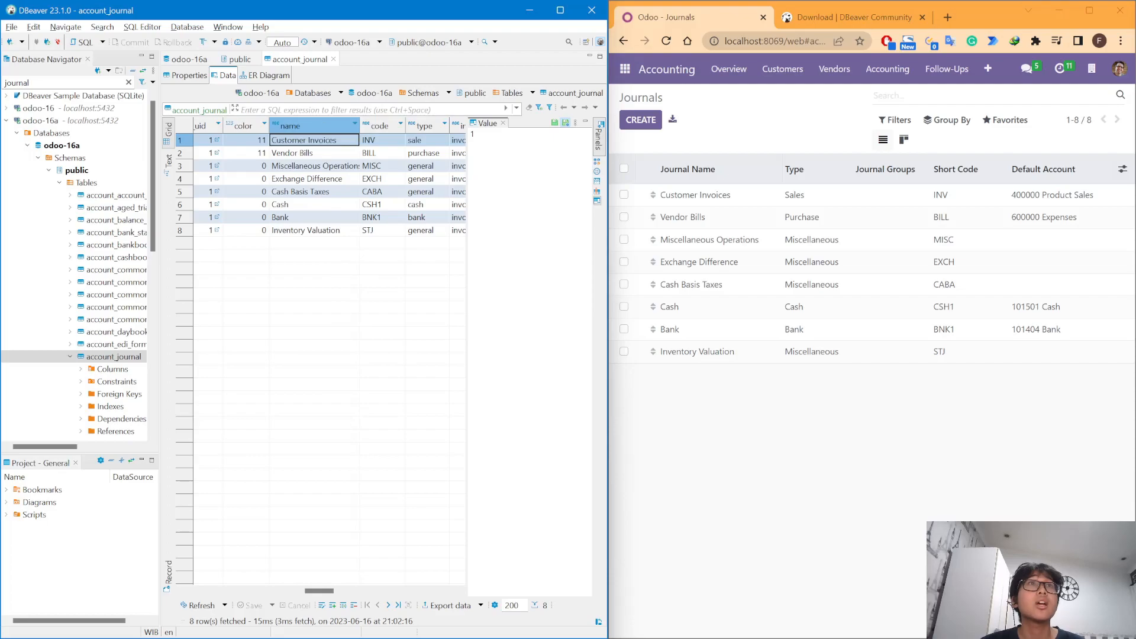
{"action": "left_click", "coordinate": [285, 110]}
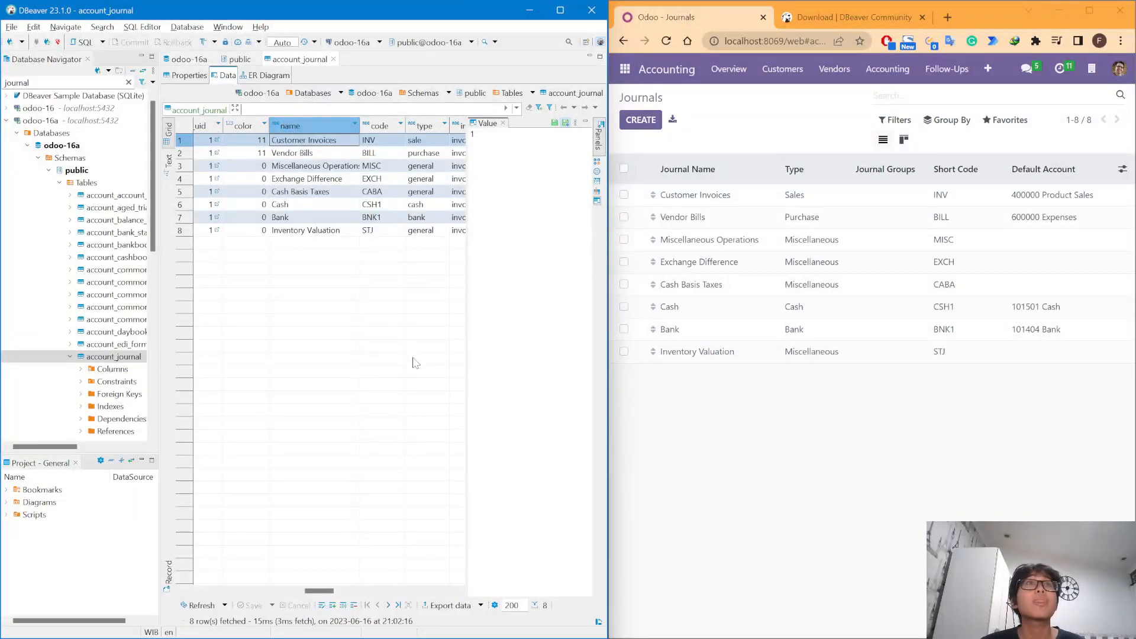